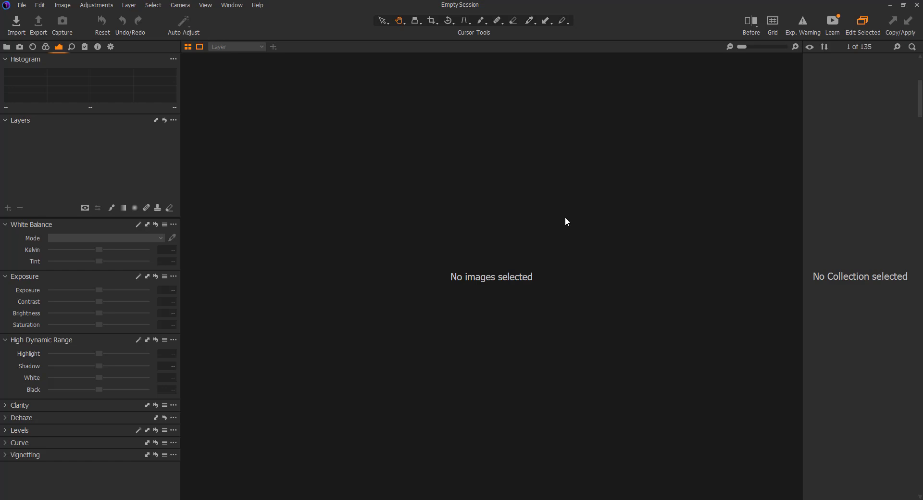
Step: Create a new session named Latihan CaptureOne with the Blank template in the Pictures folder
{"action": "left_click", "coordinate": [23, 7]}
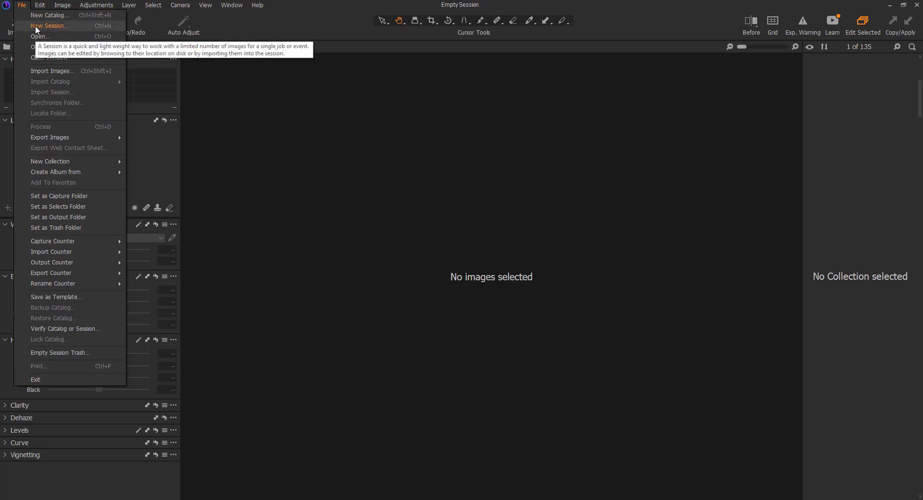
{"action": "left_click", "coordinate": [48, 26]}
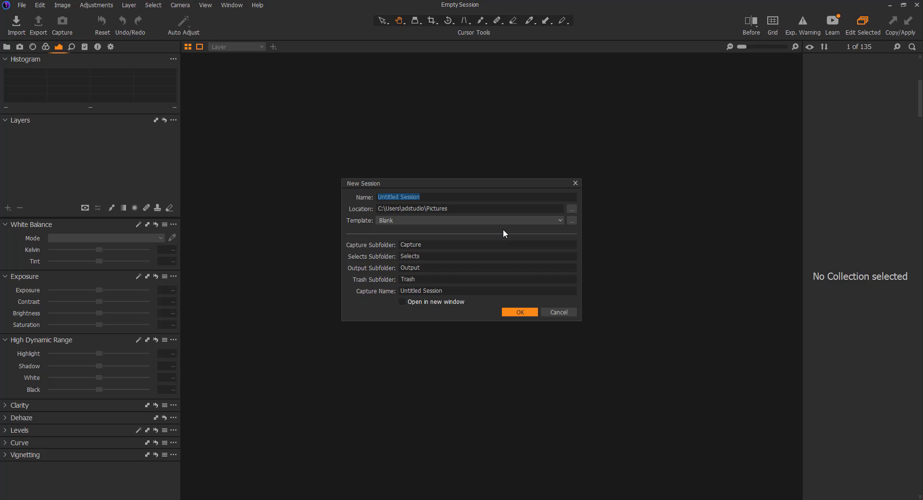
{"action": "type", "text": "K"}
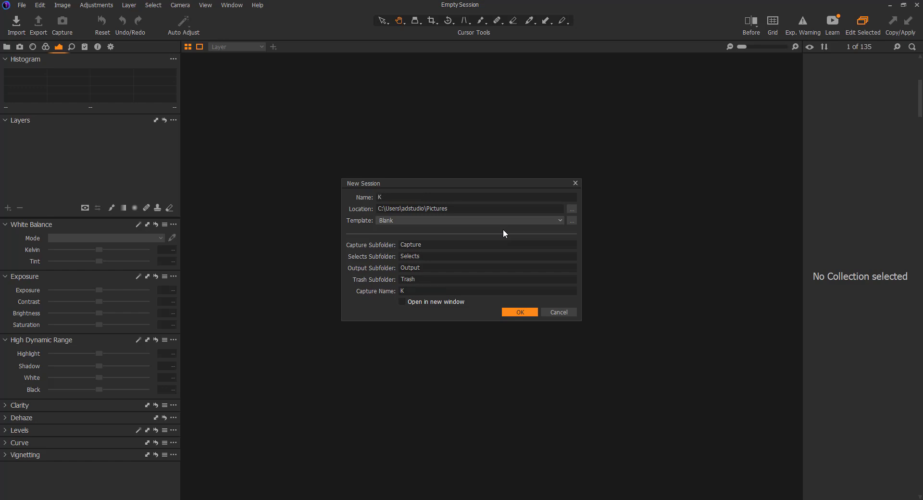
{"action": "key", "text": "BackSpace"}
{"action": "type", "text": "Latigh"}
{"action": "key", "text": "BackSpace"}
{"action": "key", "text": "BackSpace"}
{"action": "type", "text": "han CaptureOne"}
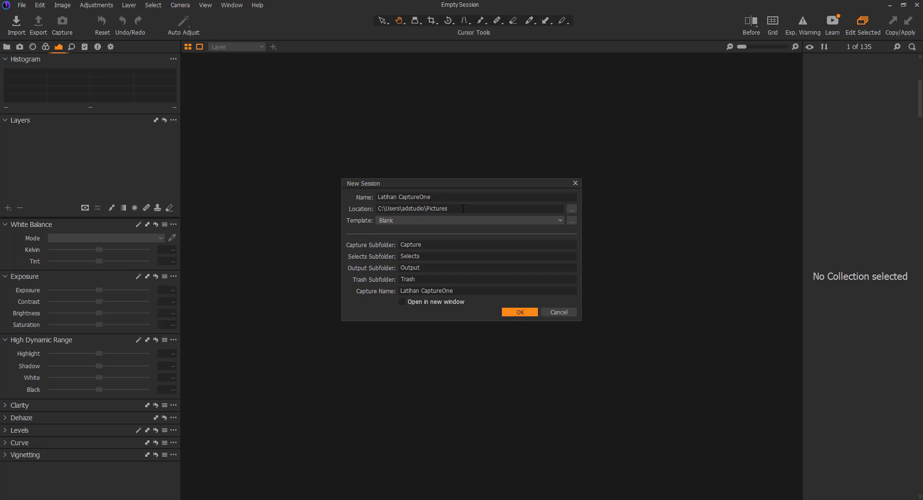
{"action": "left_click", "coordinate": [519, 313]}
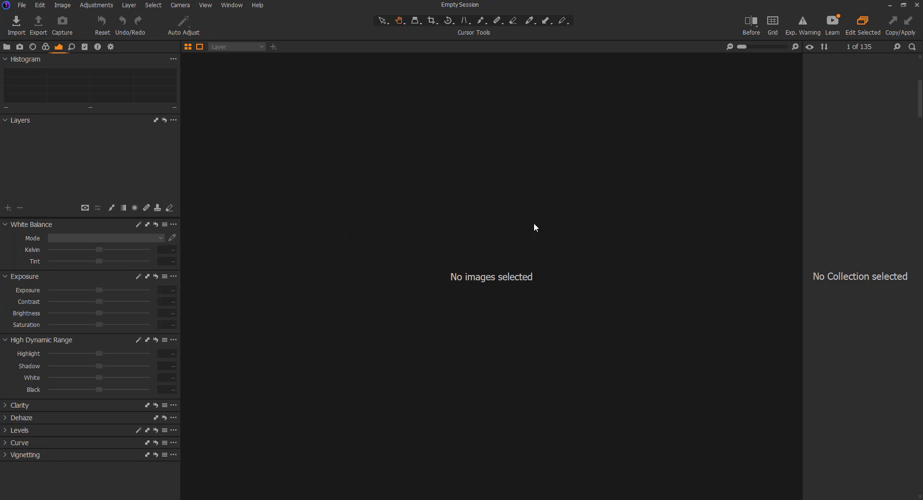
Step: Show the session library and look through the list of available sessions
{"action": "left_click", "coordinate": [7, 47]}
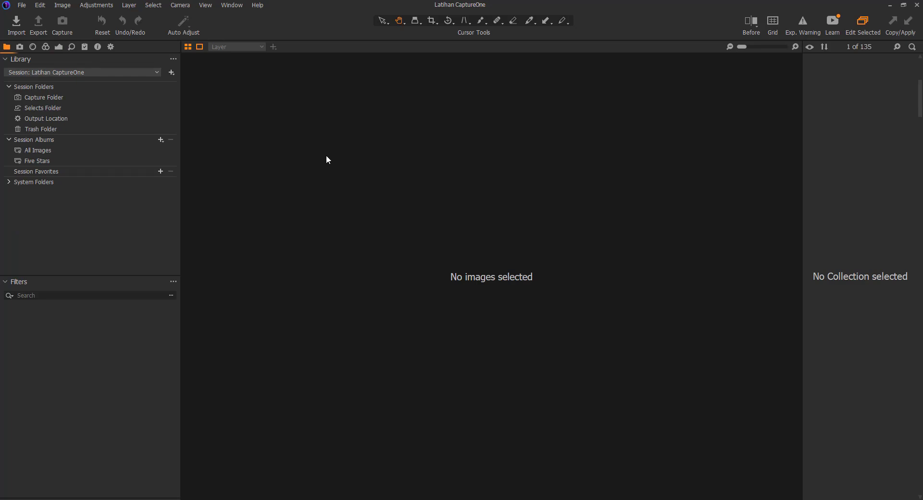
{"action": "left_click", "coordinate": [59, 73]}
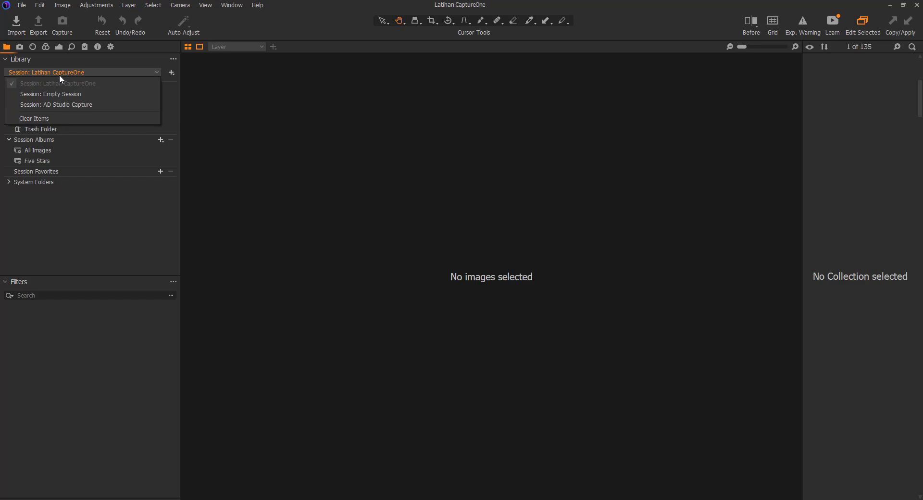
{"action": "left_click", "coordinate": [87, 71]}
{"action": "left_click", "coordinate": [105, 72]}
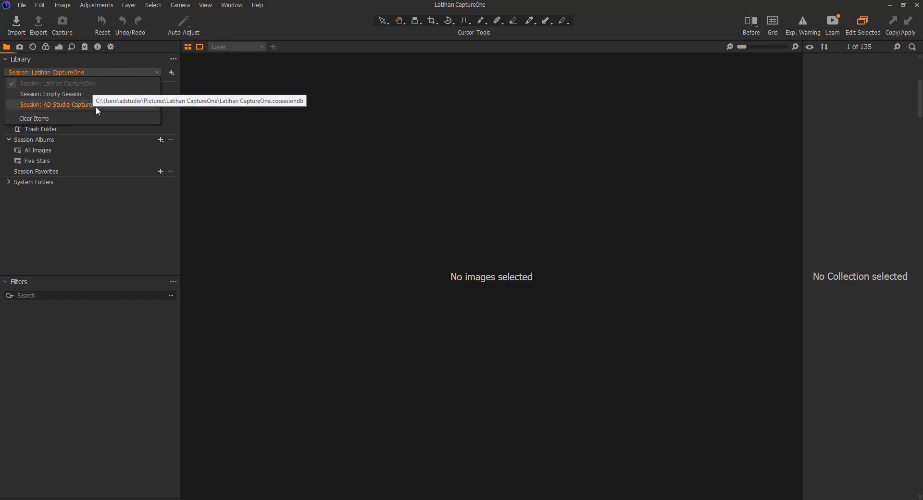
{"action": "left_click", "coordinate": [100, 72]}
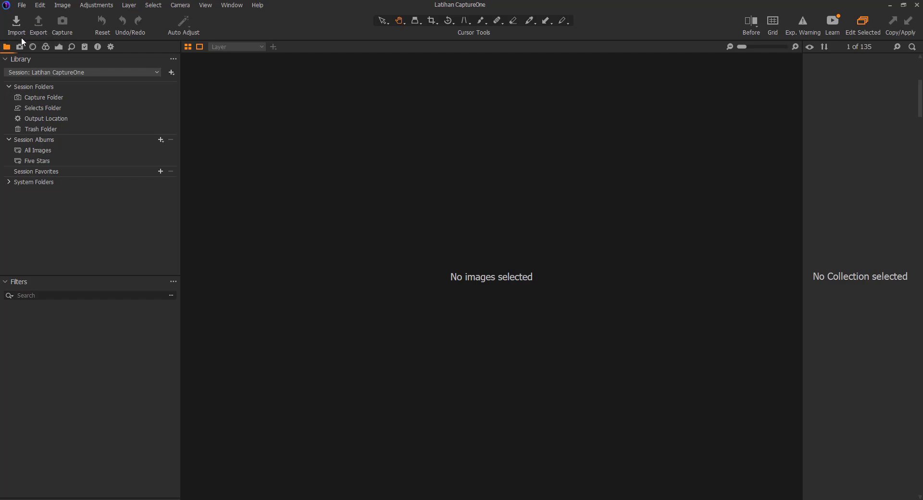
Step: Start importing images into the session and check which import sources are offered
{"action": "left_click", "coordinate": [24, 8]}
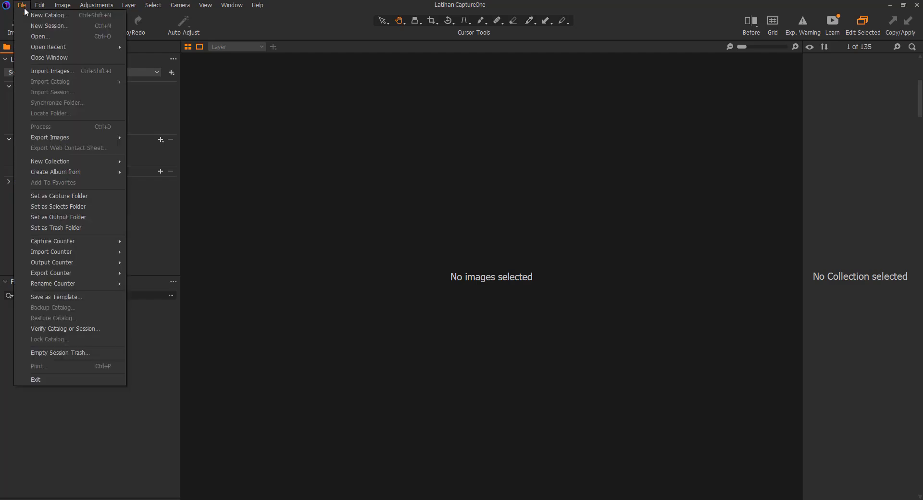
{"action": "left_click", "coordinate": [50, 72]}
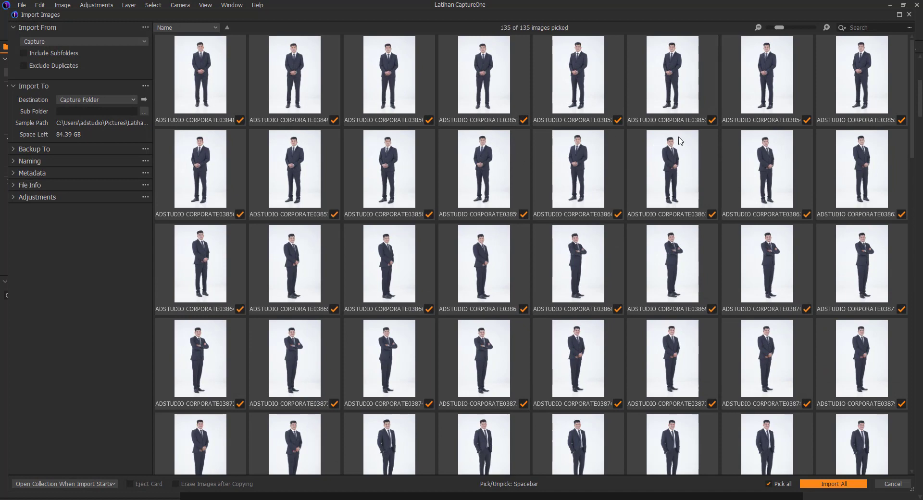
{"action": "left_click", "coordinate": [100, 42]}
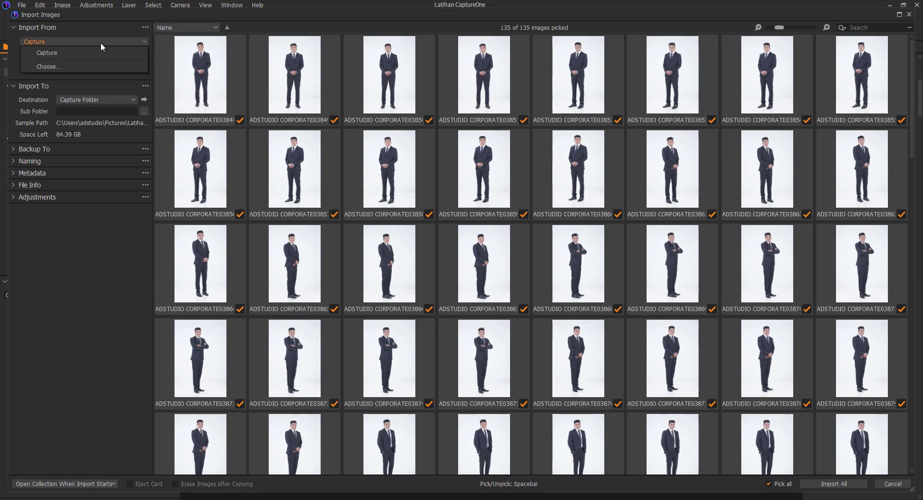
{"action": "left_click", "coordinate": [100, 42]}
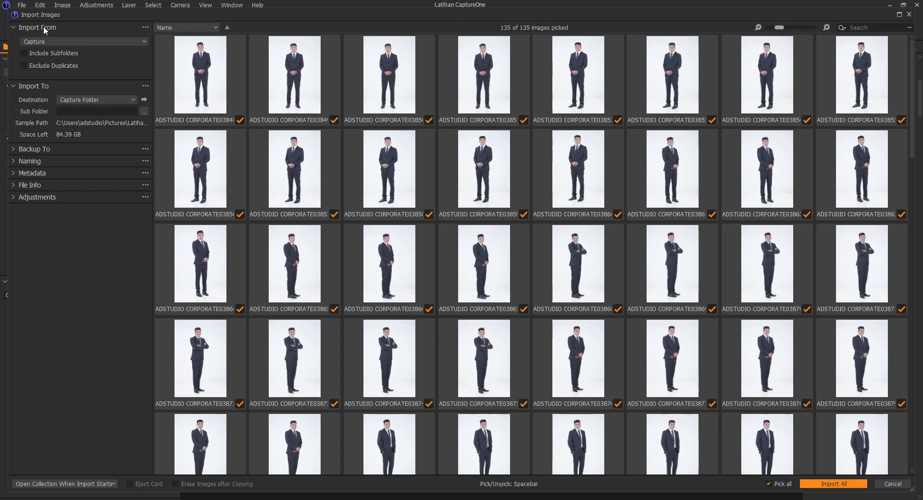
{"action": "mouse_move", "coordinate": [62, 13]}
{"action": "left_mouse_down"}
{"action": "mouse_move", "coordinate": [76, 49]}
{"action": "mouse_move", "coordinate": [71, 16]}
{"action": "left_mouse_up"}
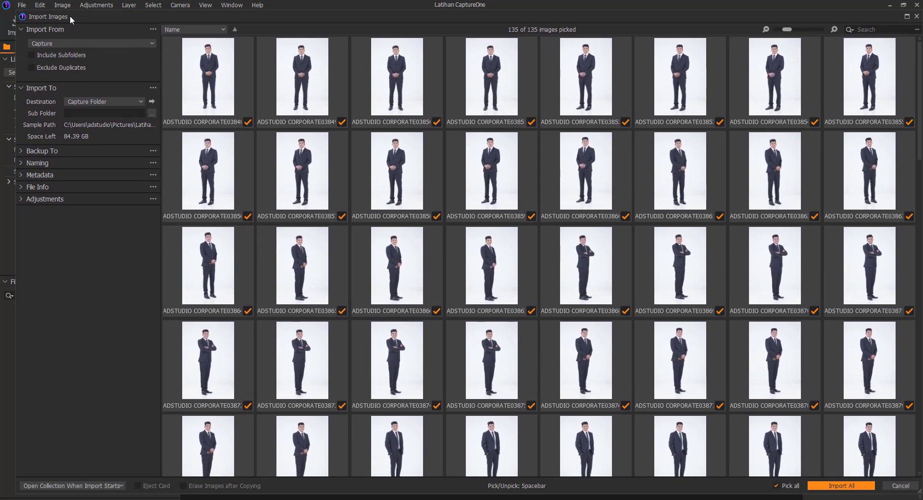
{"action": "left_click_drag", "start_coordinate": [165, 15], "coordinate": [154, 18]}
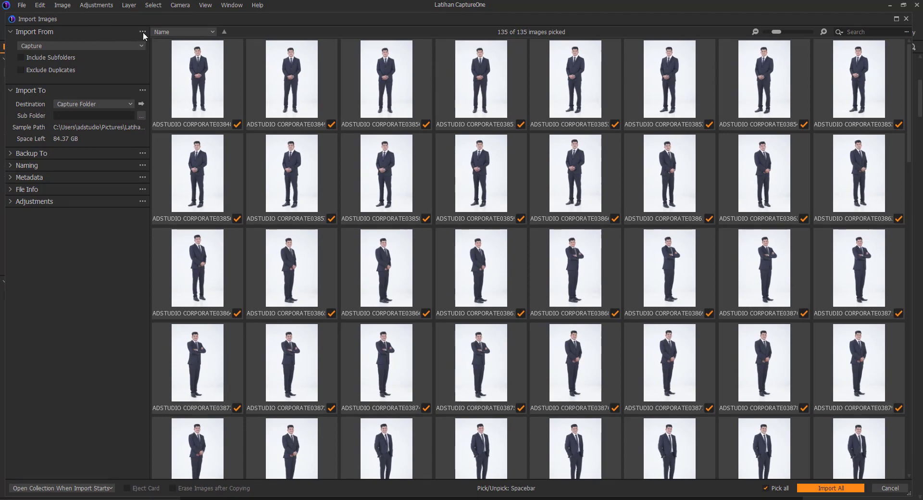
{"action": "left_click", "coordinate": [142, 31]}
{"action": "left_click", "coordinate": [100, 33]}
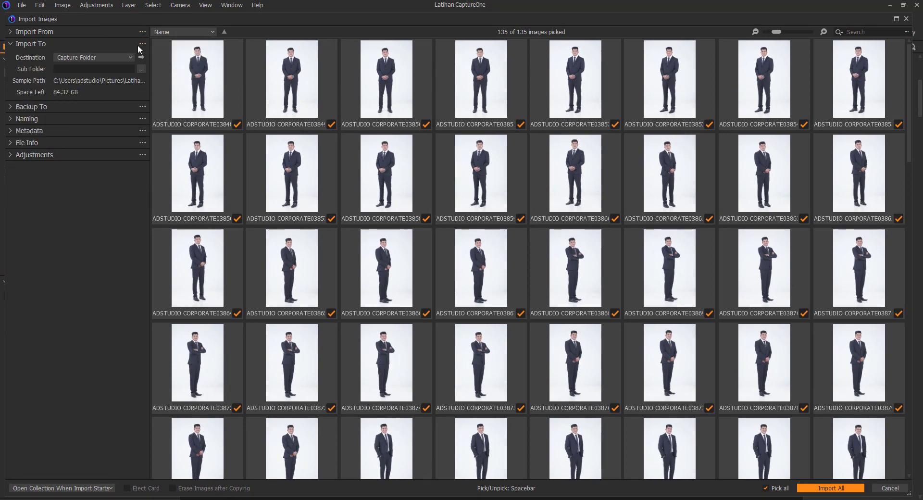
{"action": "left_click", "coordinate": [27, 31]}
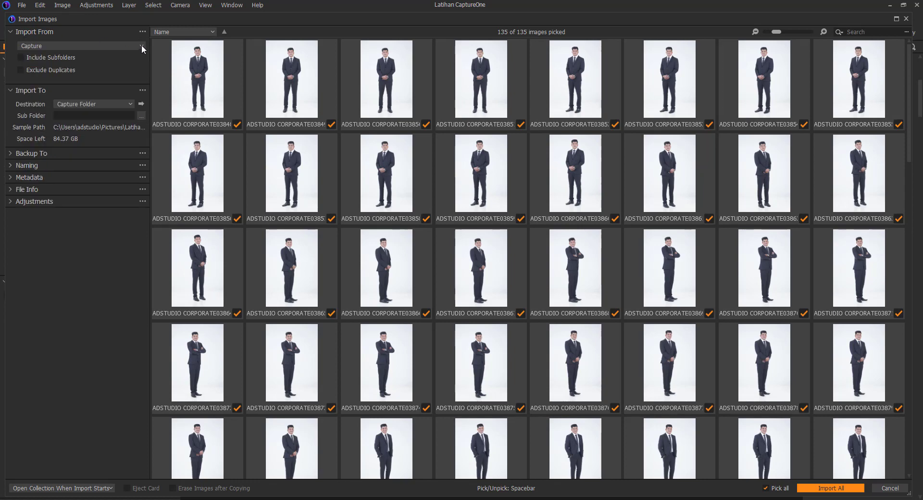
Step: Set the import source to the Fail Latihan folder inside Pictures\Tutorial Capture One 2021
{"action": "left_click", "coordinate": [142, 45]}
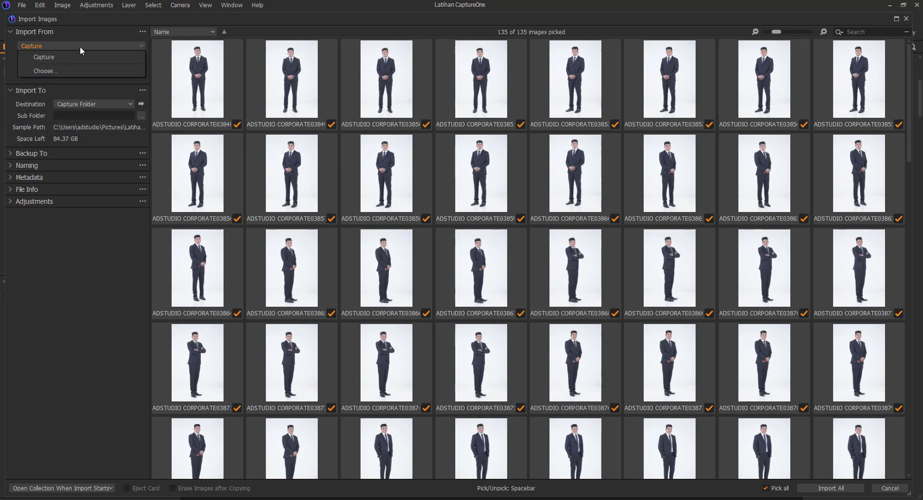
{"action": "left_click", "coordinate": [56, 71]}
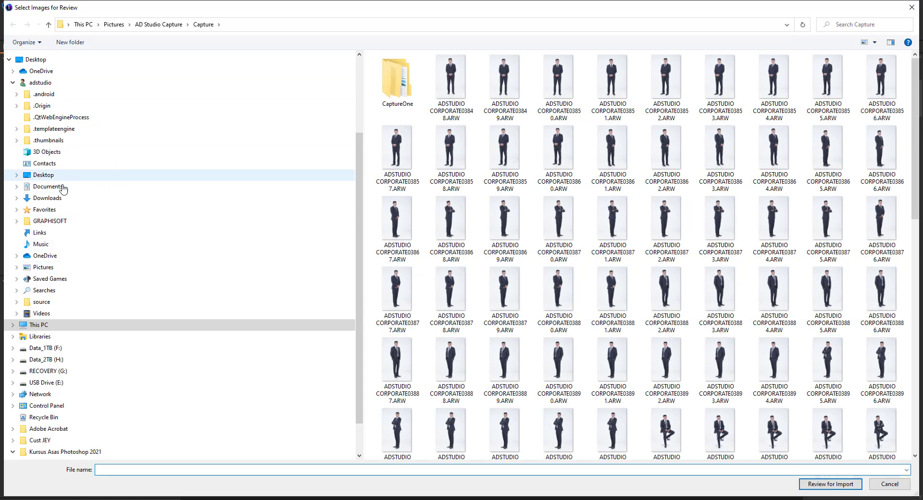
{"action": "left_click", "coordinate": [63, 177]}
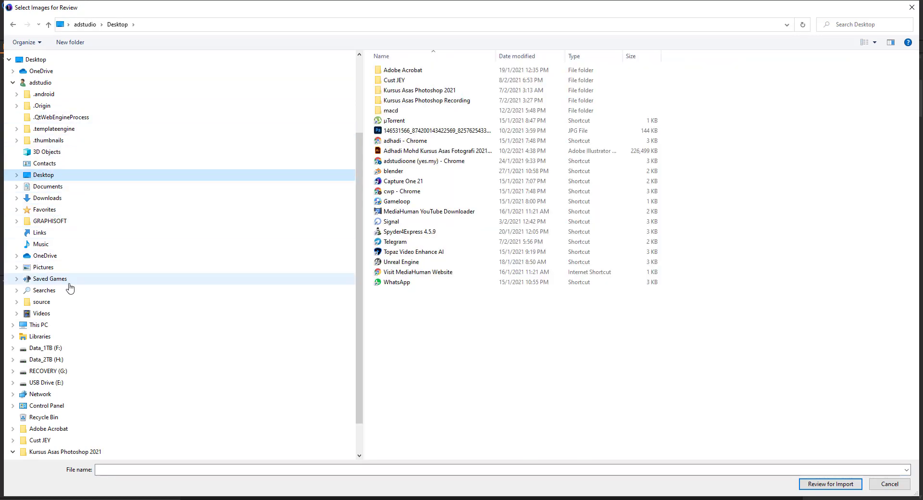
{"action": "left_click", "coordinate": [63, 269]}
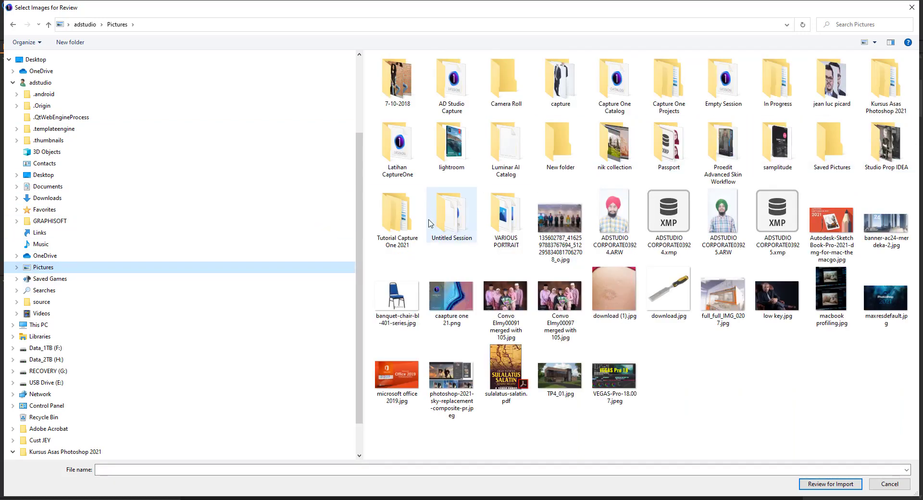
{"action": "double_click", "coordinate": [405, 217]}
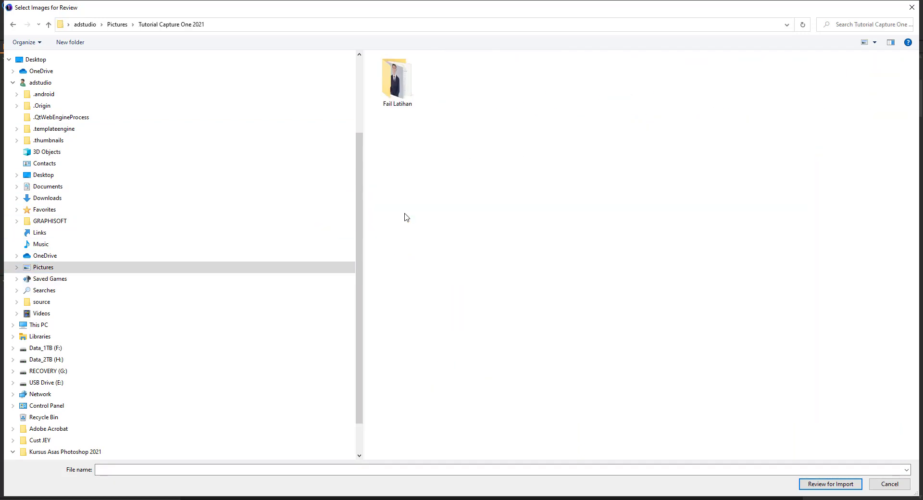
{"action": "left_click", "coordinate": [403, 84]}
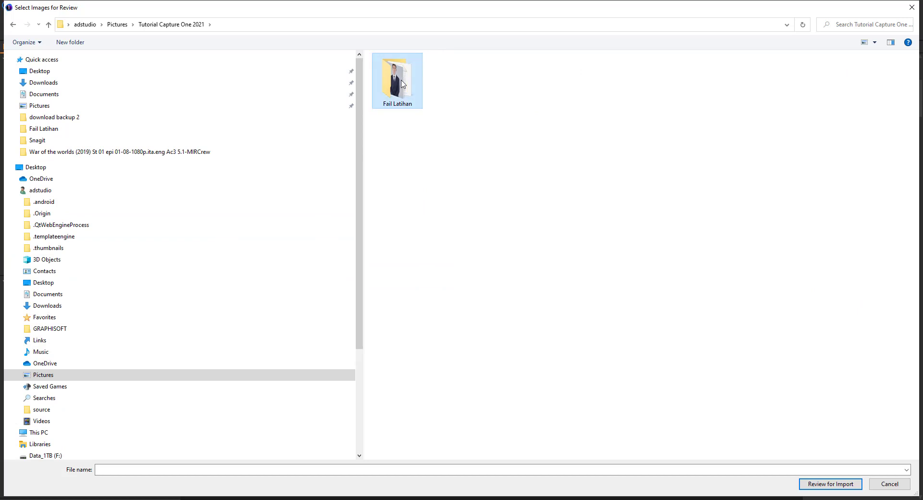
{"action": "left_click", "coordinate": [832, 485]}
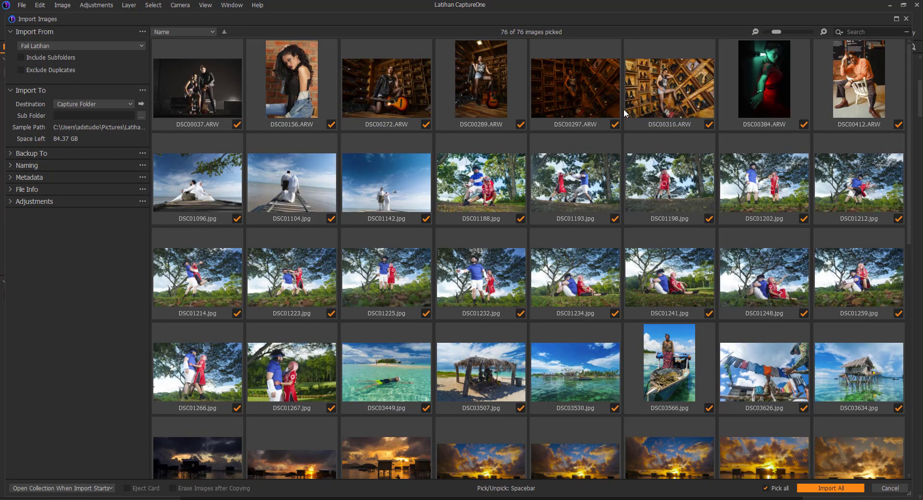
Step: Include subfolders in the import and choose Capture Folder as the destination
{"action": "scroll", "coordinate": [624, 108], "scroll_direction": "down", "scroll_amount": 3}
{"action": "scroll", "coordinate": [625, 108], "scroll_direction": "down", "scroll_amount": 6}
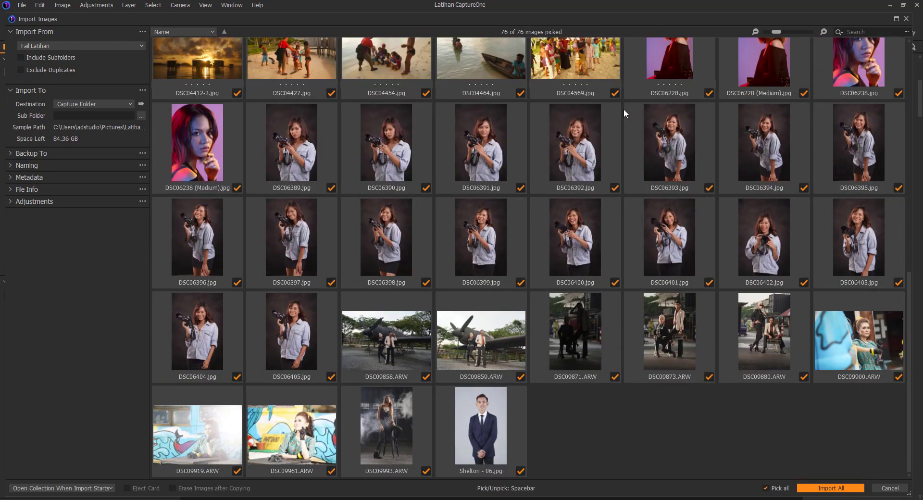
{"action": "scroll", "coordinate": [624, 109], "scroll_direction": "up", "scroll_amount": 2}
{"action": "scroll", "coordinate": [625, 108], "scroll_direction": "up", "scroll_amount": 6}
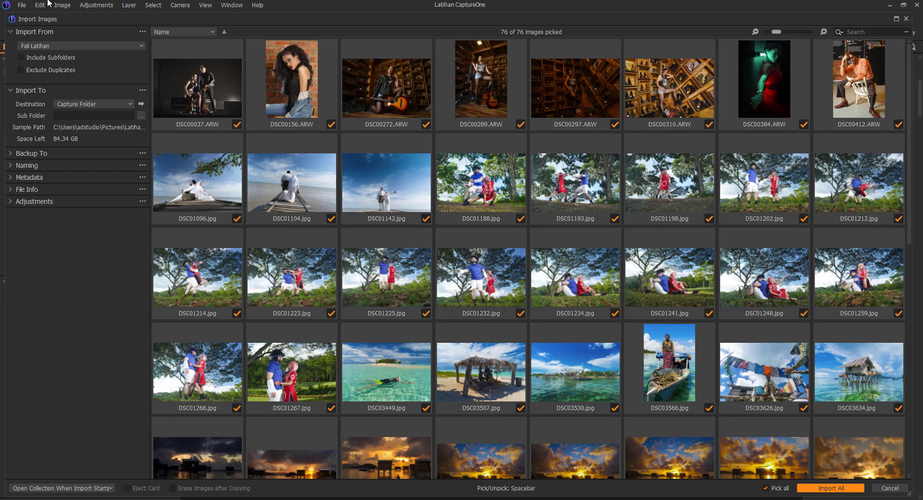
{"action": "left_click", "coordinate": [92, 58]}
{"action": "left_click", "coordinate": [100, 104]}
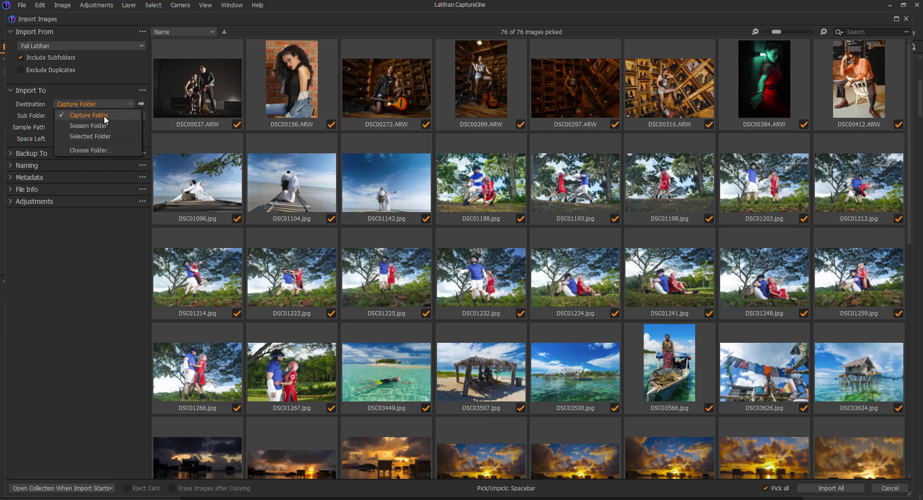
{"action": "left_click", "coordinate": [104, 115]}
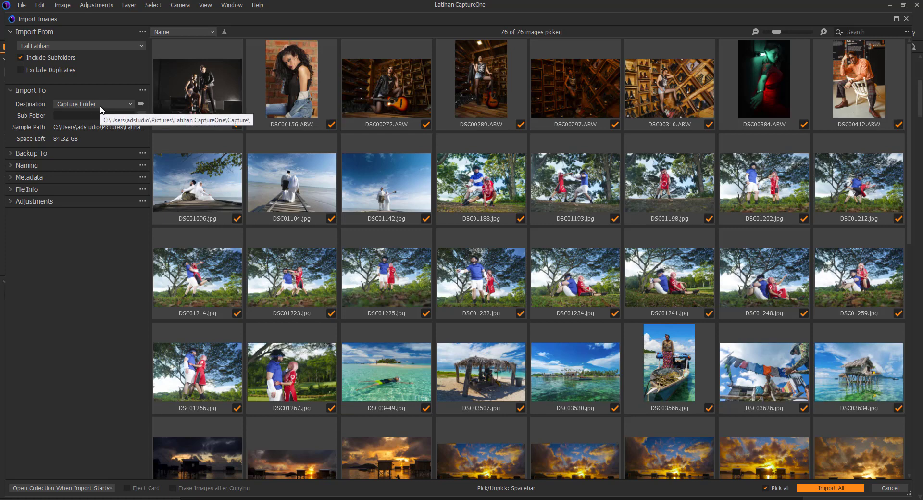
{"action": "left_click", "coordinate": [102, 106]}
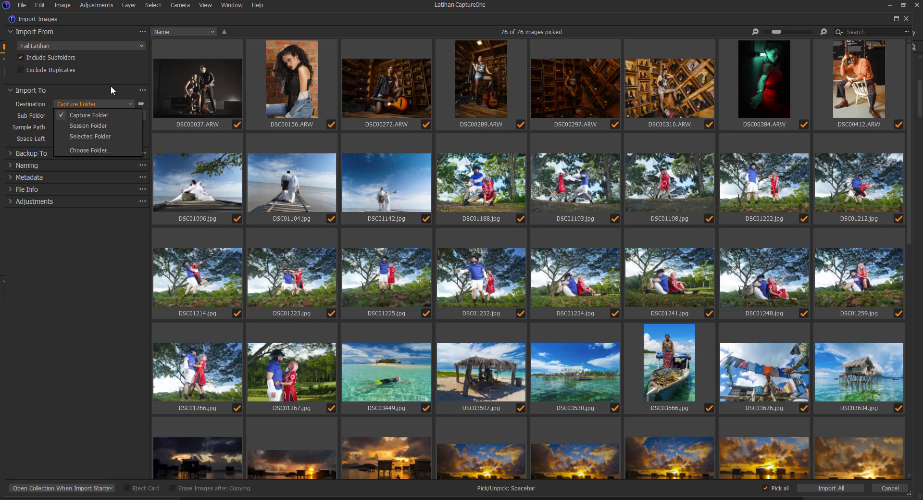
{"action": "left_click", "coordinate": [111, 87]}
{"action": "left_click", "coordinate": [108, 90]}
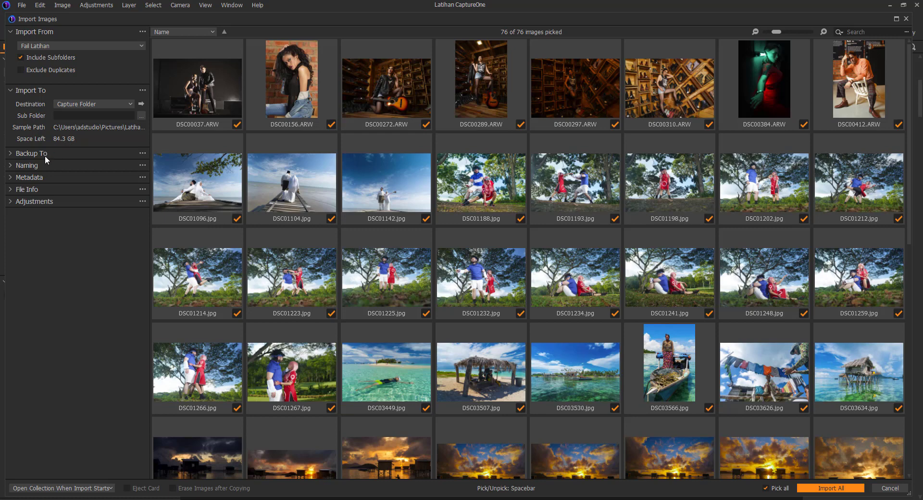
Step: Expand the backup and naming options of the import and set the job name to Latihan
{"action": "left_click", "coordinate": [10, 154]}
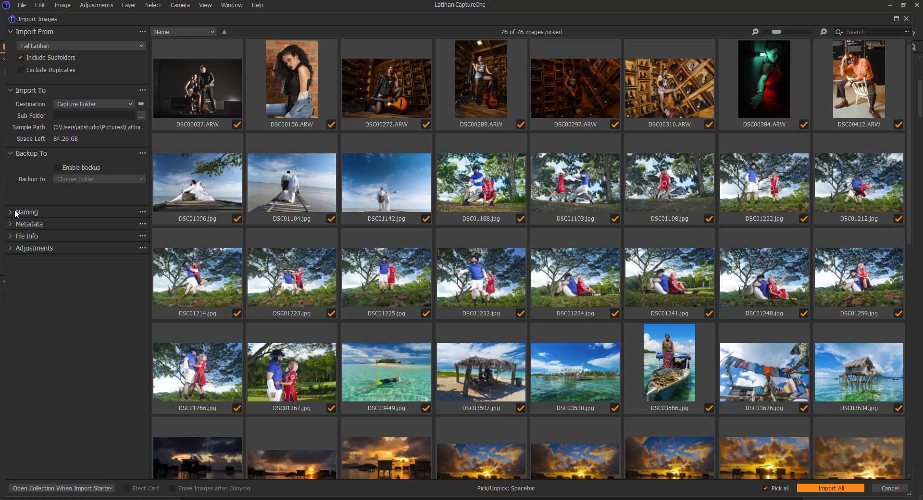
{"action": "left_click", "coordinate": [16, 212]}
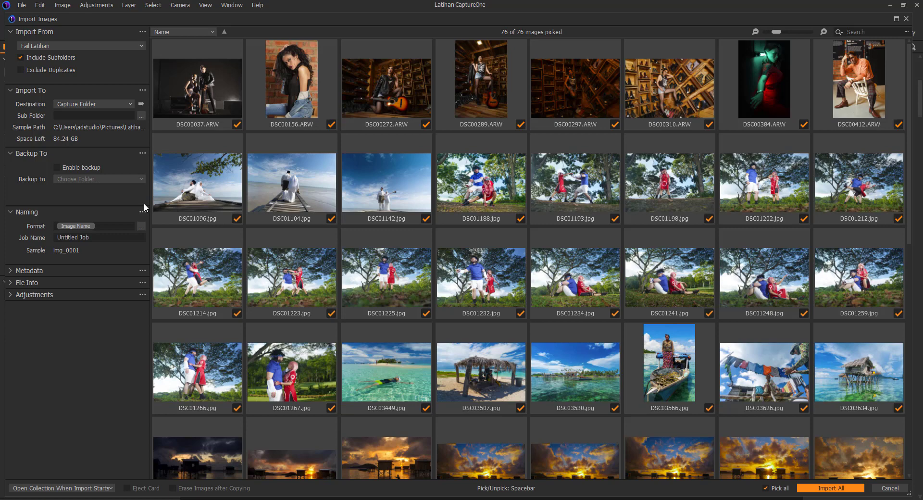
{"action": "left_click_drag", "start_coordinate": [107, 236], "coordinate": [34, 238]}
{"action": "key", "text": "BackSpace"}
{"action": "type", "text": "Latihan"}
Step: Append " - Latihan Capture One" after the Image Name token in the import naming format
{"action": "type", "text": " -"}
{"action": "type", "text": " Latihan"}
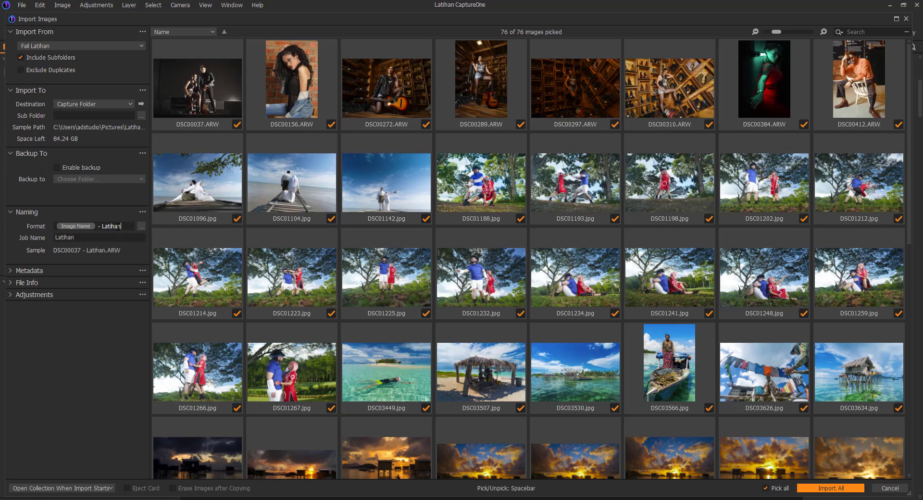
{"action": "type", "text": " Capture"}
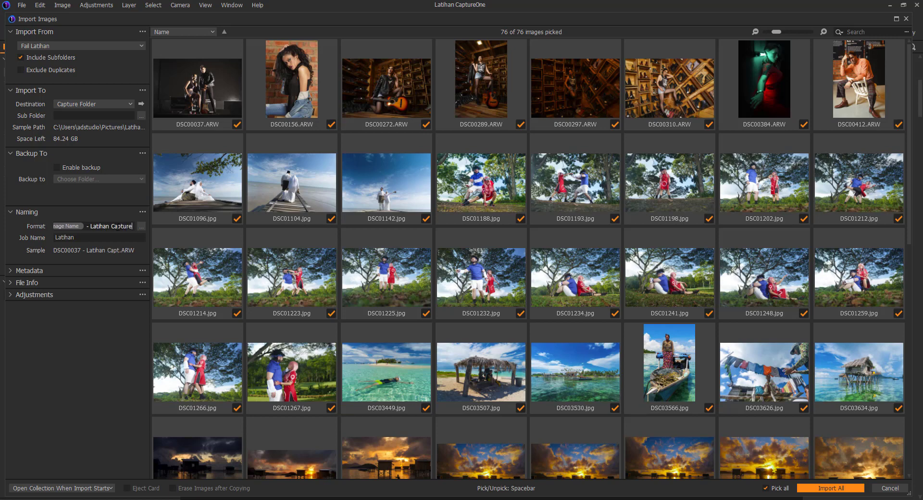
{"action": "type", "text": " One"}
Step: Clear the import job name and remove all tokens and text from the naming format
{"action": "double_click", "coordinate": [67, 237]}
{"action": "key", "text": "BackSpace"}
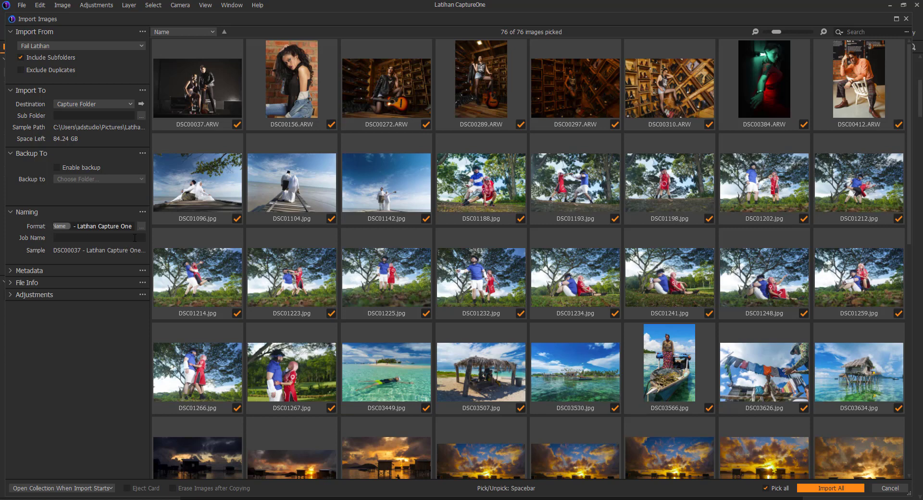
{"action": "left_click_drag", "start_coordinate": [76, 228], "coordinate": [44, 226]}
{"action": "key", "text": "BackSpace"}
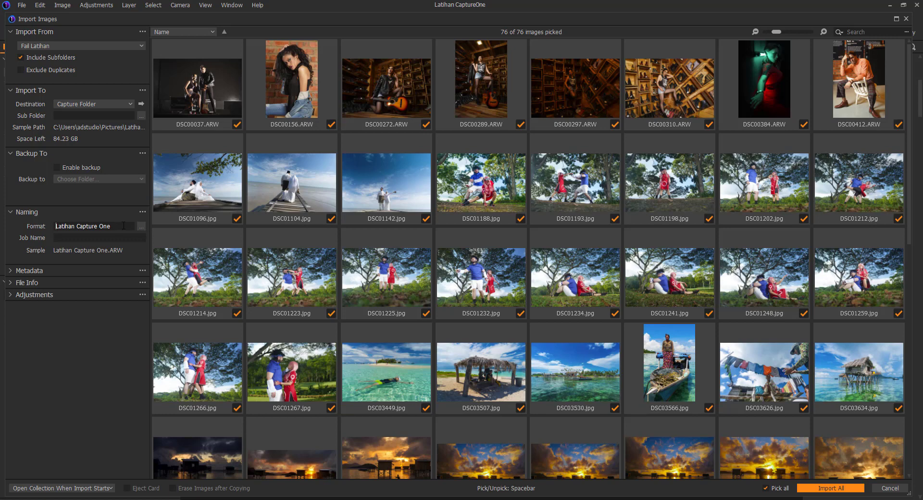
{"action": "key", "text": "ctrl+a"}
{"action": "key", "text": "BackSpace"}
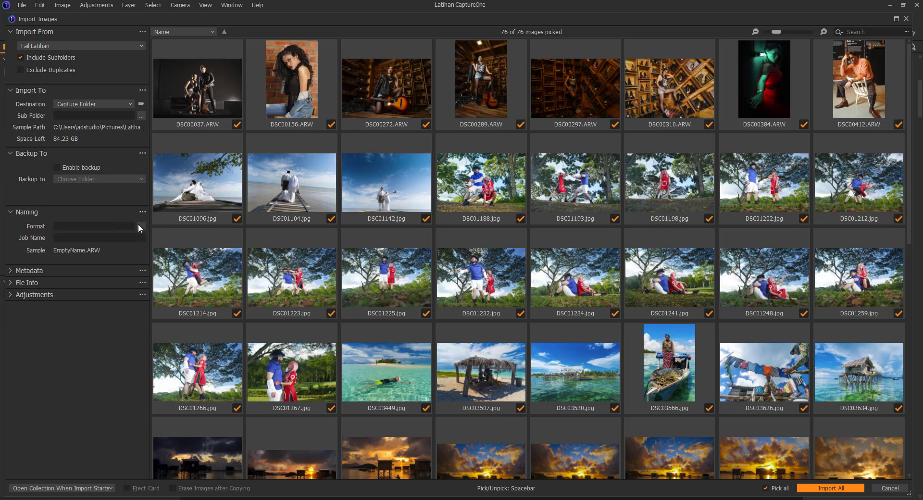
{"action": "left_click", "coordinate": [141, 228]}
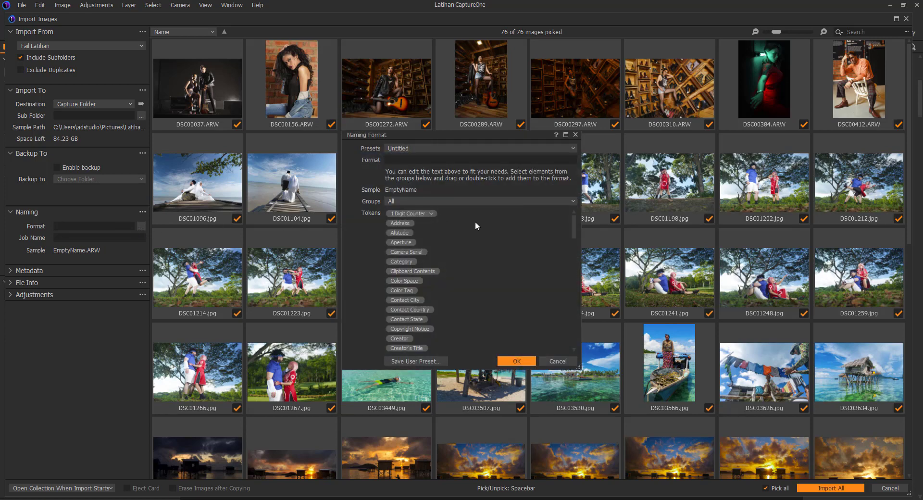
{"action": "scroll", "coordinate": [475, 222], "scroll_direction": "down", "scroll_amount": 1}
{"action": "scroll", "coordinate": [475, 224], "scroll_direction": "down", "scroll_amount": 2}
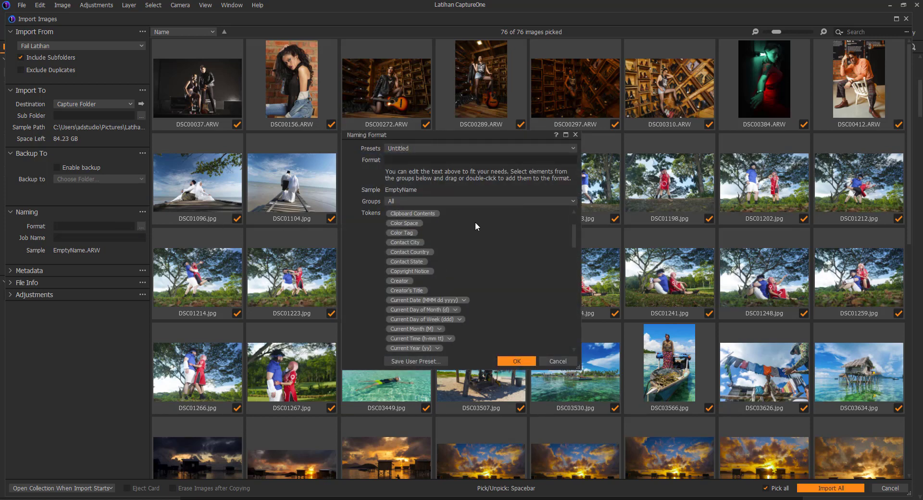
{"action": "key", "text": "Escape"}
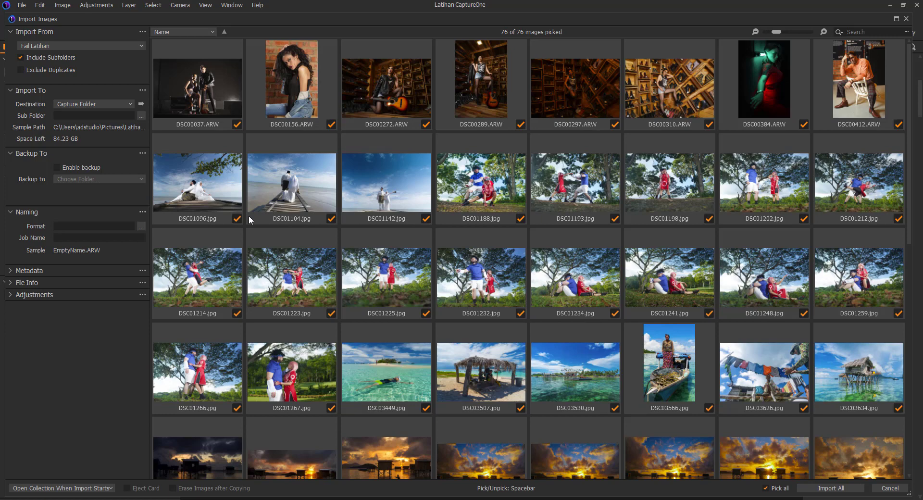
Step: Set the import naming format to the Image Name token alone, chosen from the full token list
{"action": "left_click", "coordinate": [143, 227]}
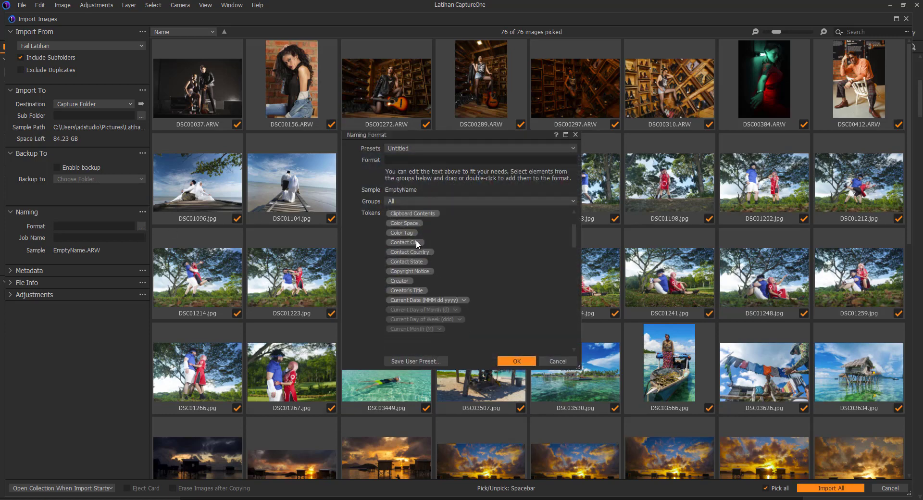
{"action": "scroll", "coordinate": [462, 278], "scroll_direction": "down", "scroll_amount": 1}
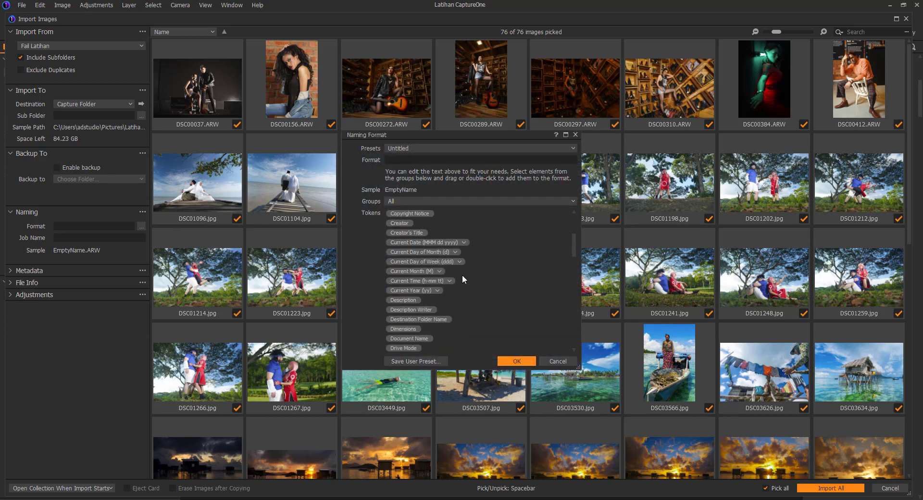
{"action": "scroll", "coordinate": [463, 275], "scroll_direction": "down", "scroll_amount": 1}
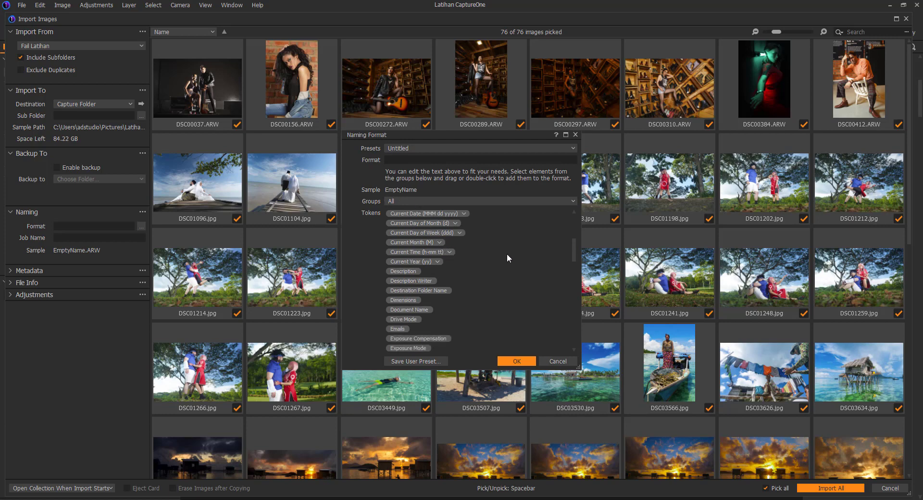
{"action": "scroll", "coordinate": [508, 255], "scroll_direction": "down", "scroll_amount": 1}
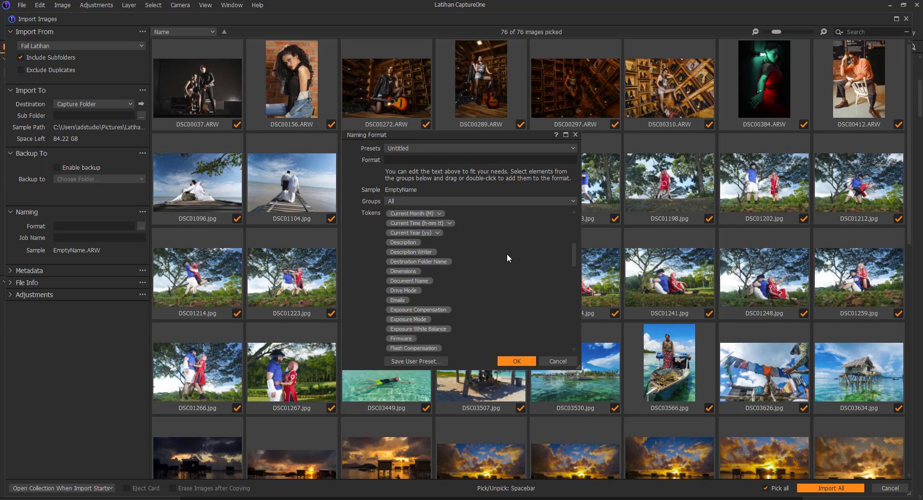
{"action": "scroll", "coordinate": [447, 278], "scroll_direction": "down", "scroll_amount": 4}
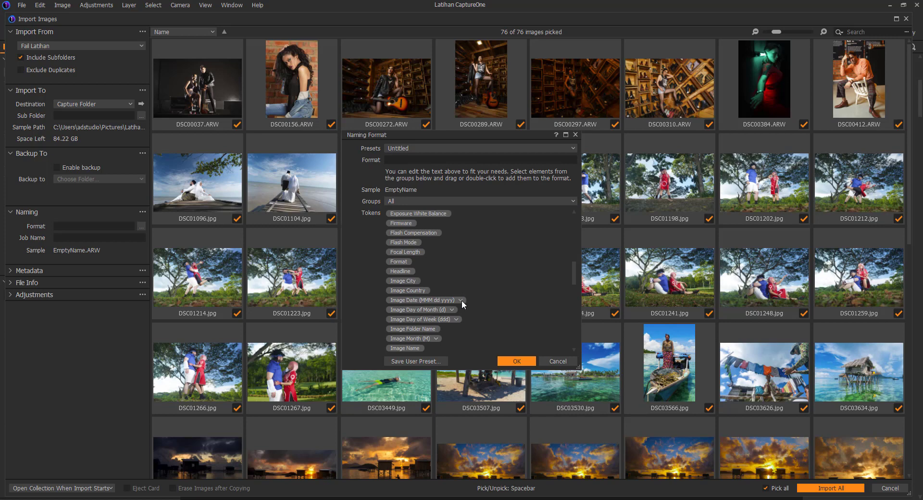
{"action": "double_click", "coordinate": [409, 348]}
{"action": "left_click", "coordinate": [518, 361]}
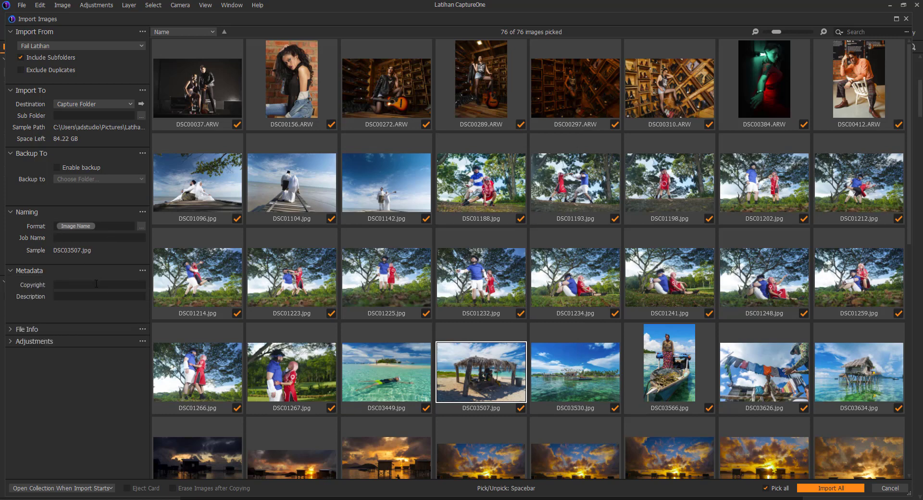
Step: Enter "Copyright @ AD Studio Shah Alam 2021" as the copyright metadata for the import
{"action": "left_click", "coordinate": [97, 283]}
{"action": "type", "text": "Copyright @ Ad"}
{"action": "key", "text": "BackSpace"}
{"action": "type", "text": "D Studio Shah Ala"}
{"action": "key", "text": "BackSpace"}
{"action": "type", "text": "Alam 2021"}
{"action": "left_click", "coordinate": [126, 299]}
{"action": "type", "text": "https://adstudioshahalam.com"}
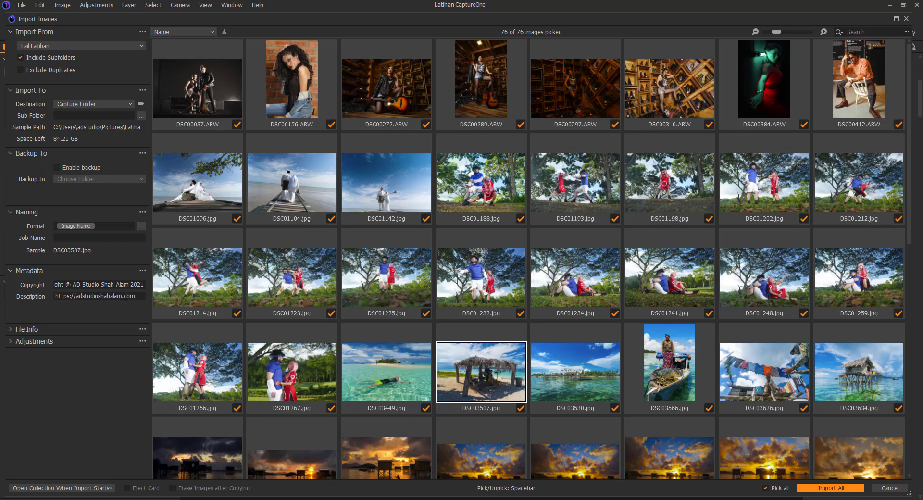
{"action": "type", "text": "/copyright.html"}
Step: Expand the file info and adjustments options of the import and look at the available style categories without choosing one
{"action": "left_click", "coordinate": [13, 332]}
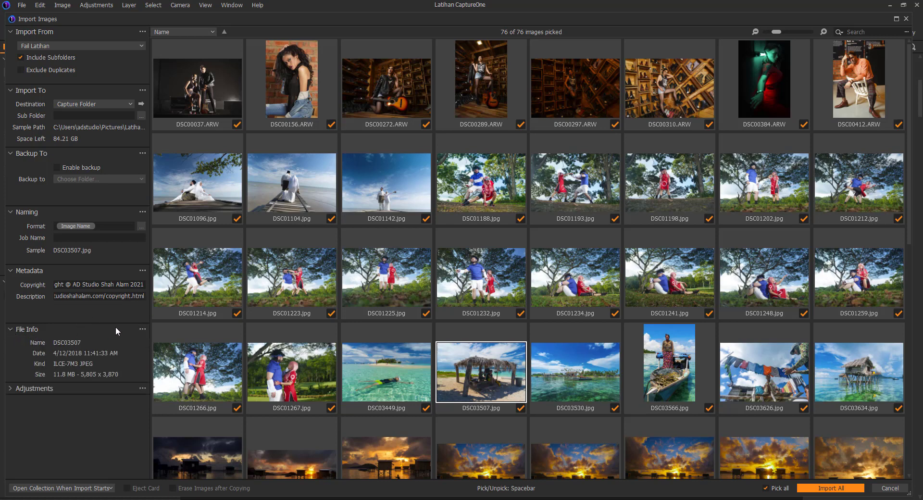
{"action": "left_click", "coordinate": [11, 388]}
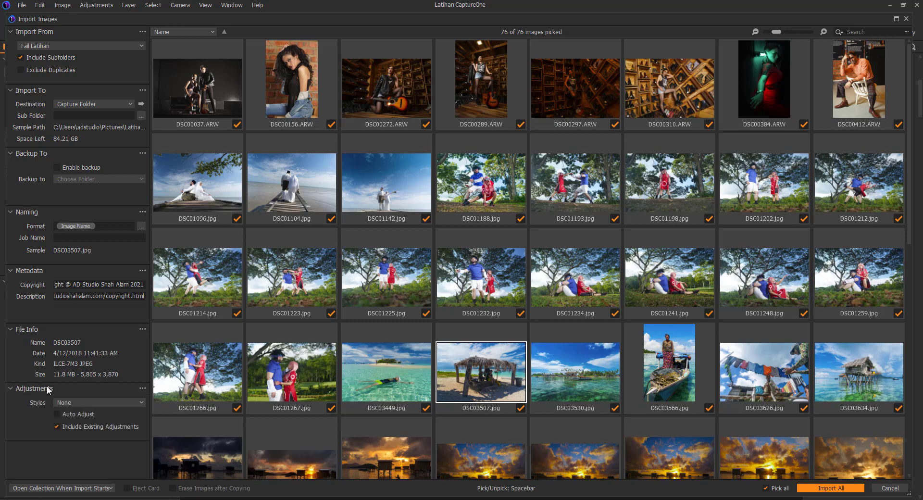
{"action": "left_click", "coordinate": [122, 397]}
{"action": "mouse_move", "coordinate": [118, 429]}
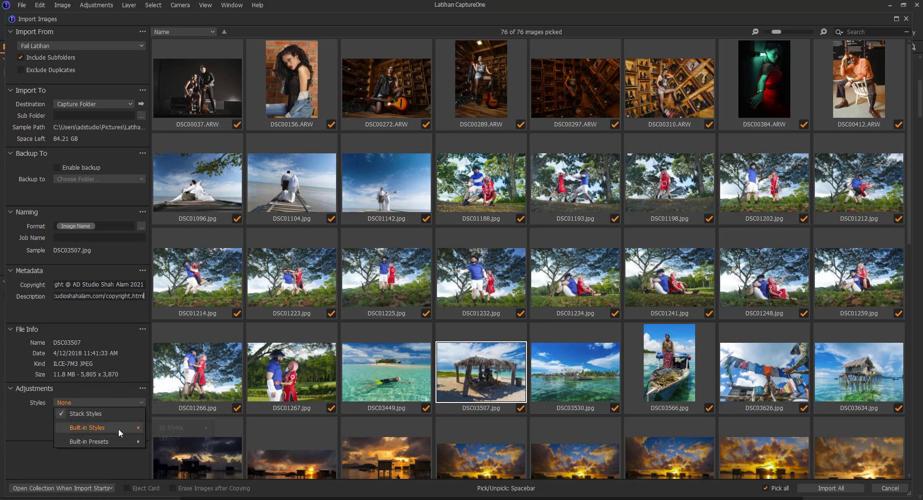
{"action": "left_click", "coordinate": [21, 425]}
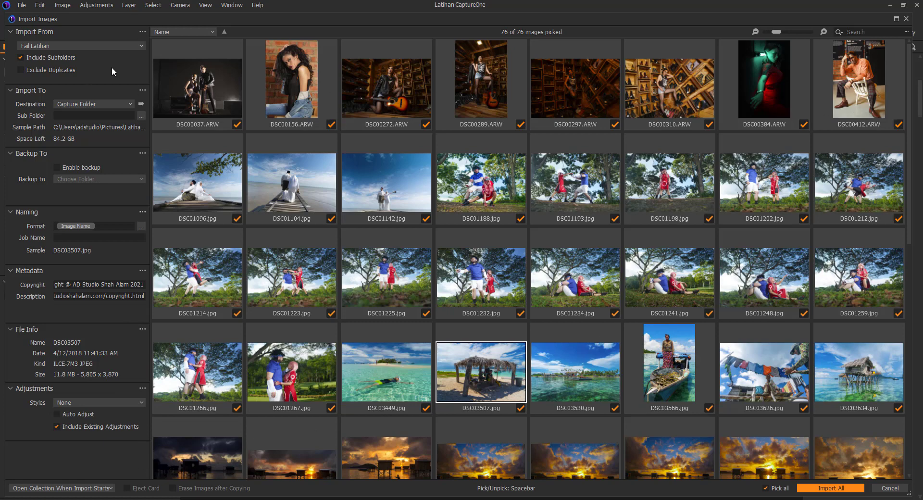
Step: Import all picked images into the session and move the Activities progress window over the empty viewer
{"action": "left_click", "coordinate": [844, 490]}
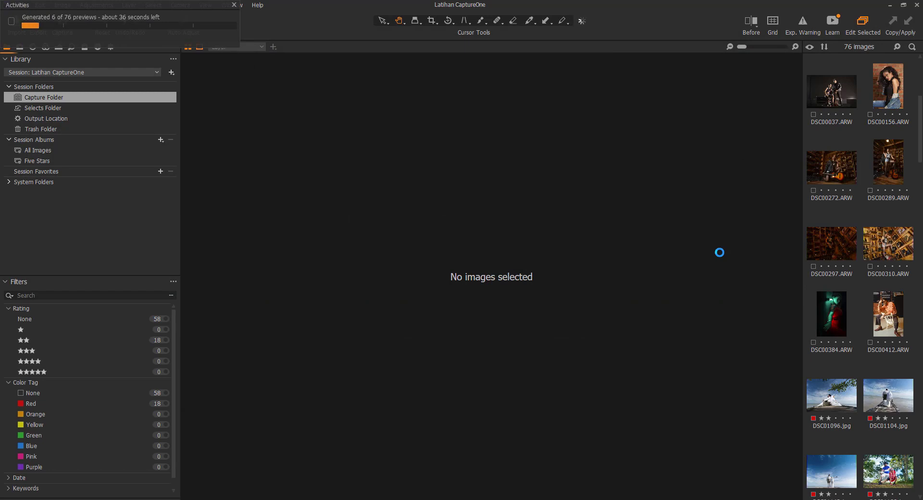
{"action": "left_click_drag", "start_coordinate": [137, 5], "coordinate": [449, 175]}
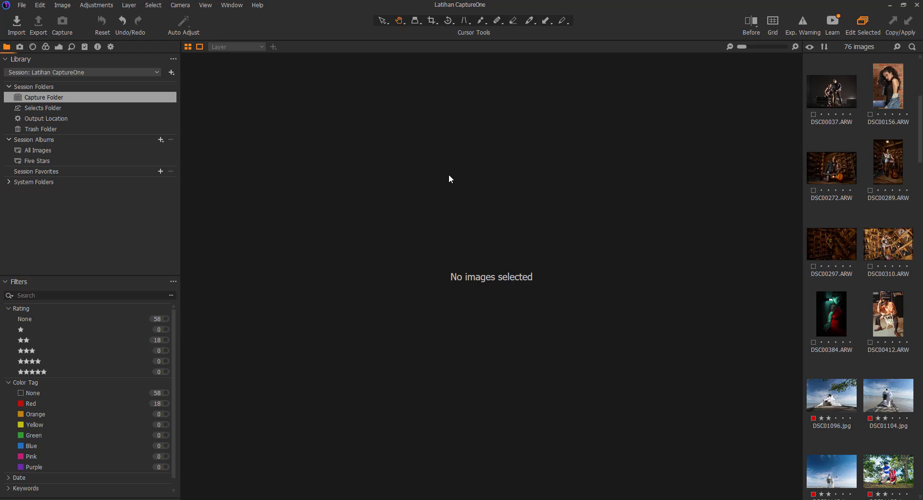
Step: View the imported images one by one, from DSC00037.ARW through to DSC01104.jpg
{"action": "left_click", "coordinate": [841, 80]}
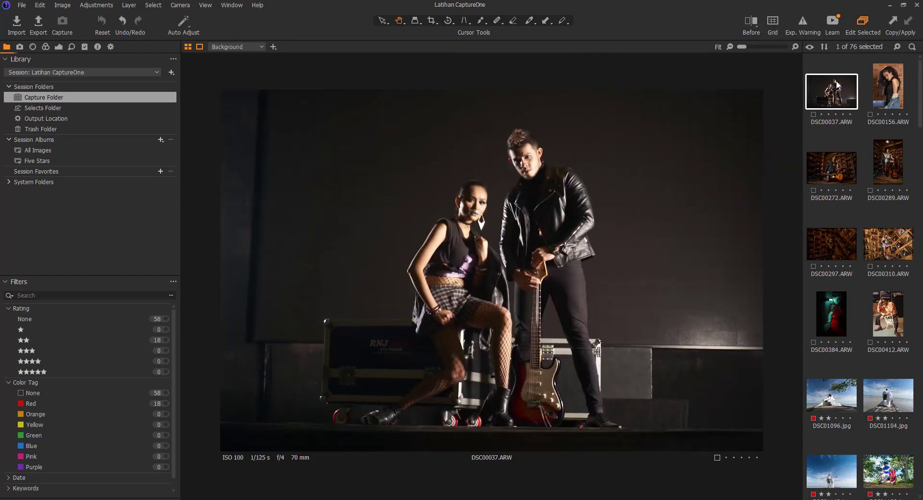
{"action": "left_click", "coordinate": [890, 97]}
{"action": "left_click", "coordinate": [822, 178]}
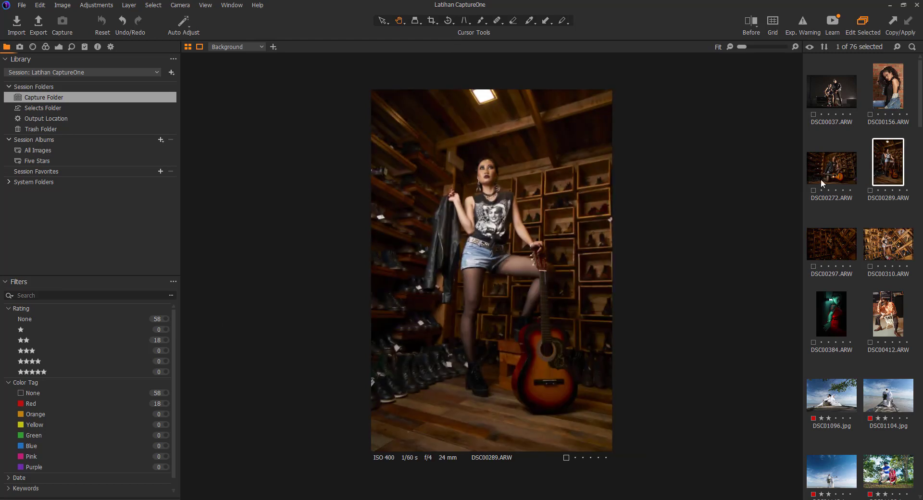
{"action": "left_click", "coordinate": [837, 244]}
{"action": "left_click", "coordinate": [895, 246]}
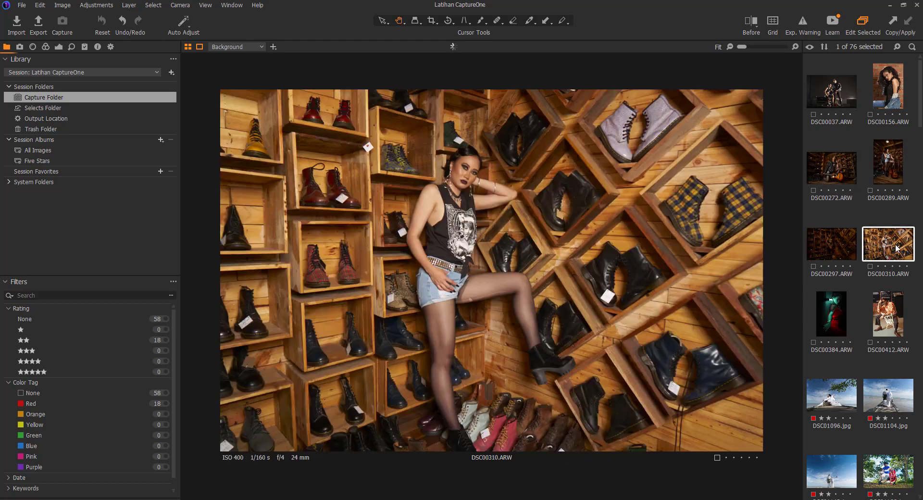
{"action": "left_click", "coordinate": [819, 319]}
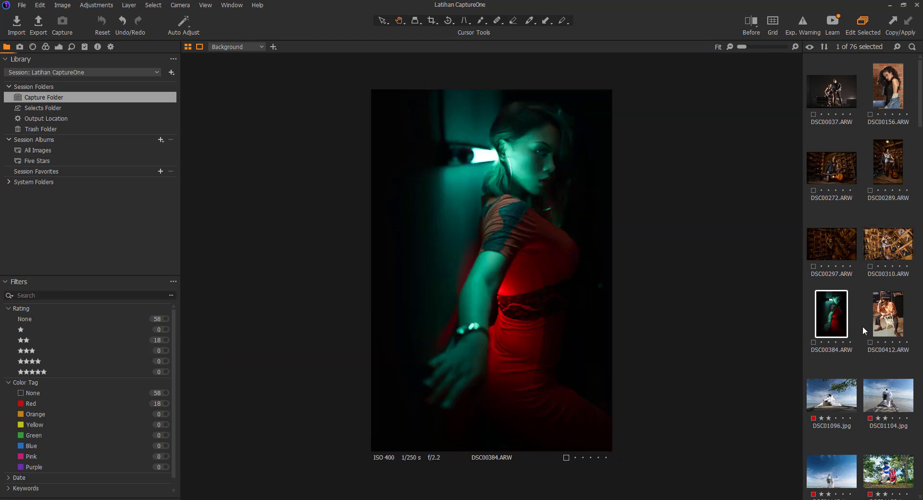
{"action": "left_click", "coordinate": [877, 329]}
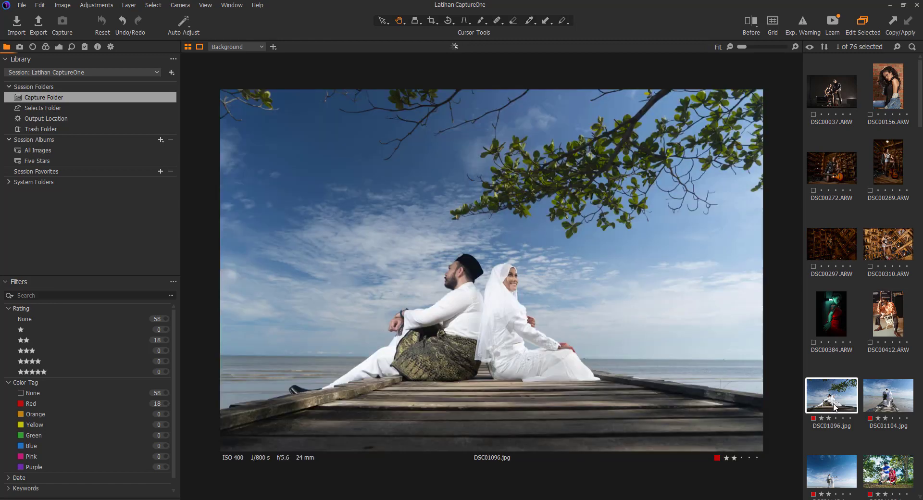
{"action": "left_click", "coordinate": [836, 406]}
{"action": "left_click", "coordinate": [896, 398]}
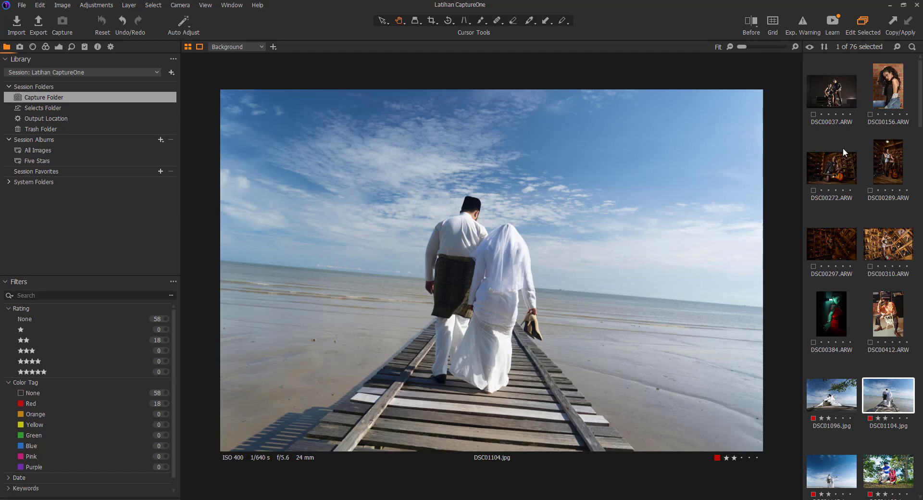
Step: Return to DSC00037.ARW, and give the image DSC00310.ARW a two-star rating
{"action": "left_click", "coordinate": [831, 93]}
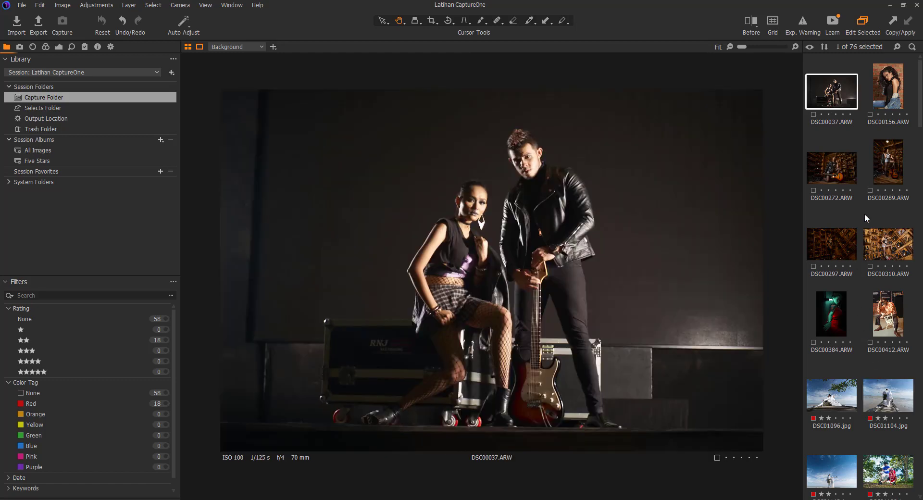
{"action": "left_click", "coordinate": [856, 191]}
{"action": "left_click", "coordinate": [885, 265]}
{"action": "left_click", "coordinate": [881, 250]}
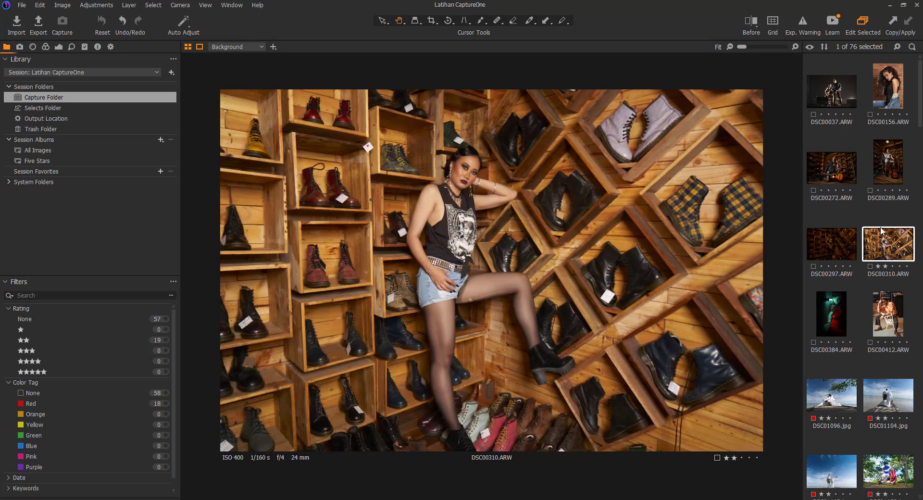
Step: Compare DSC00289.ARW, DSC00297.ARW and DSC00310.ARW in the viewer, and look at DSC00384.ARW, DSC00412.ARW and DSC01096.jpg
{"action": "left_click", "coordinate": [887, 178]}
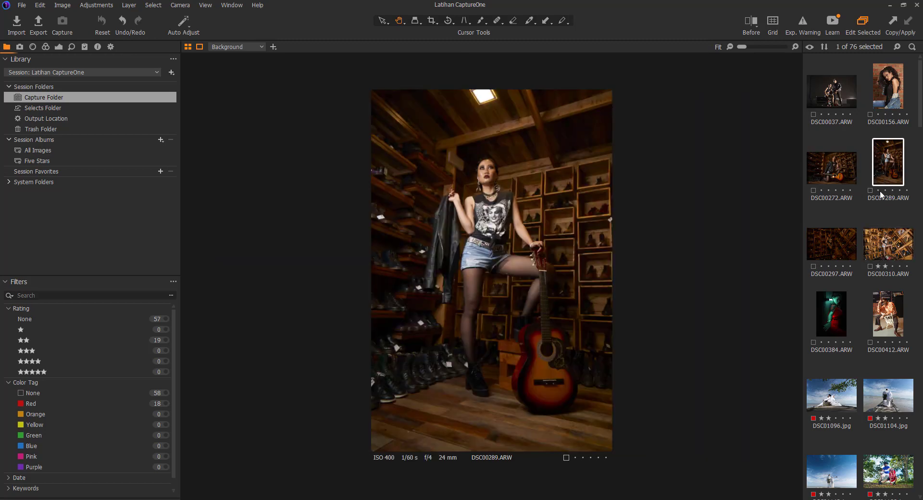
{"action": "left_click", "coordinate": [890, 255]}
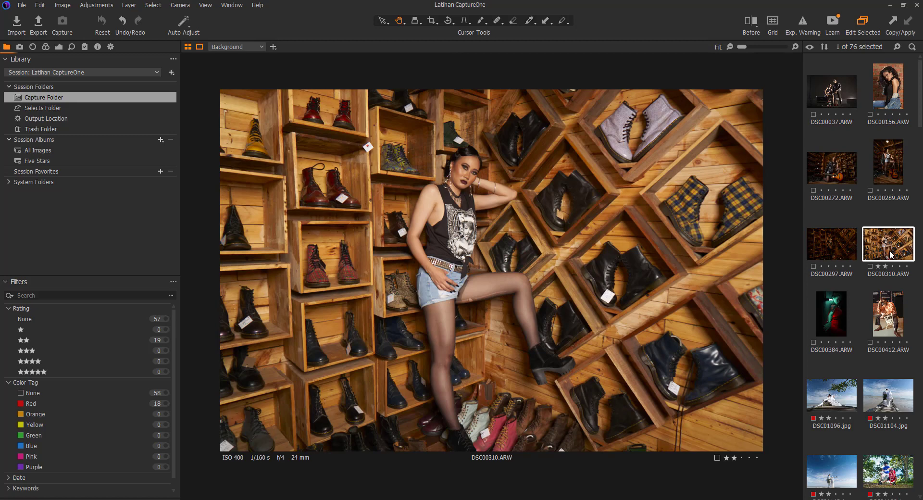
{"action": "left_click", "coordinate": [850, 242]}
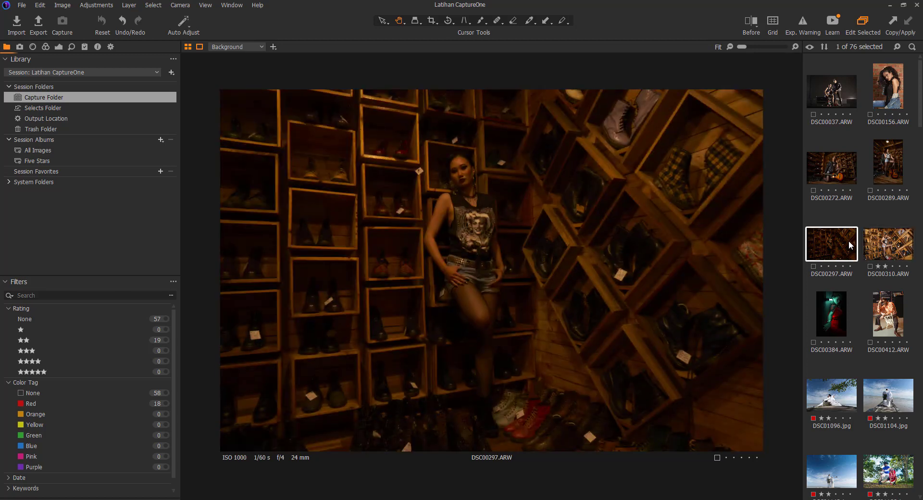
{"action": "left_click", "coordinate": [879, 241]}
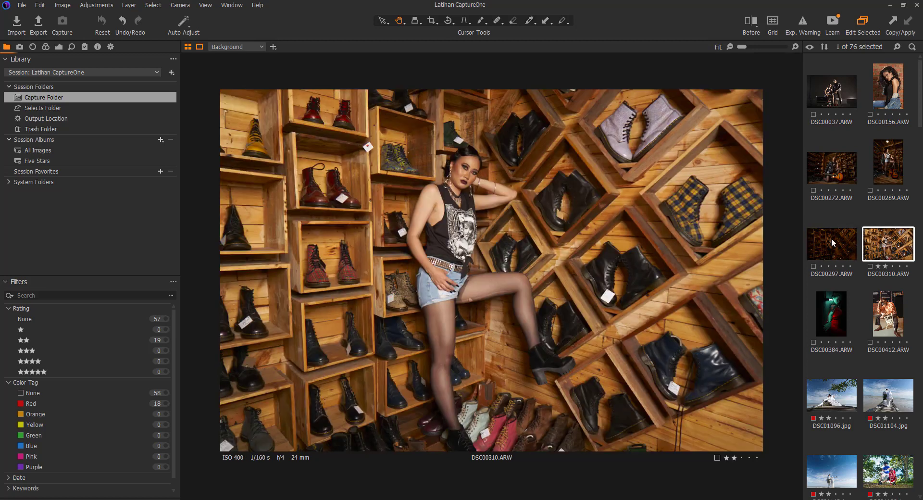
{"action": "left_click", "coordinate": [831, 238]}
{"action": "left_click", "coordinate": [888, 252]}
{"action": "left_click", "coordinate": [821, 328]}
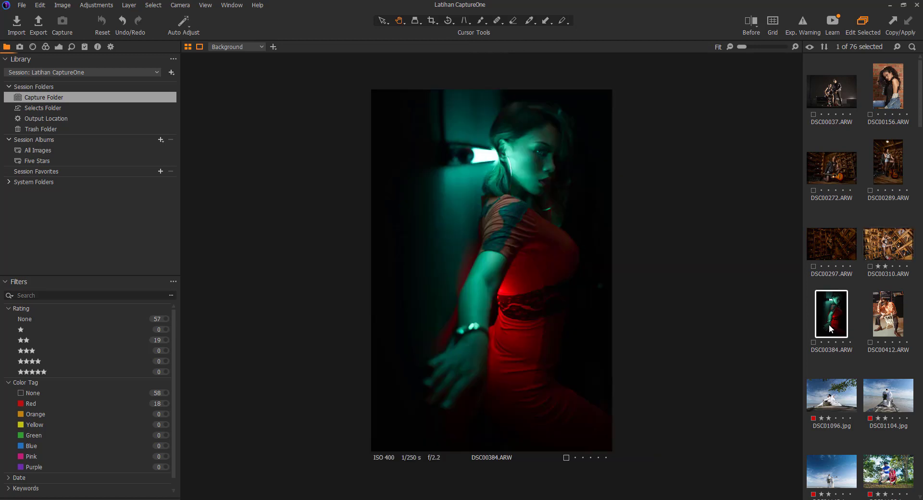
{"action": "left_click", "coordinate": [883, 325]}
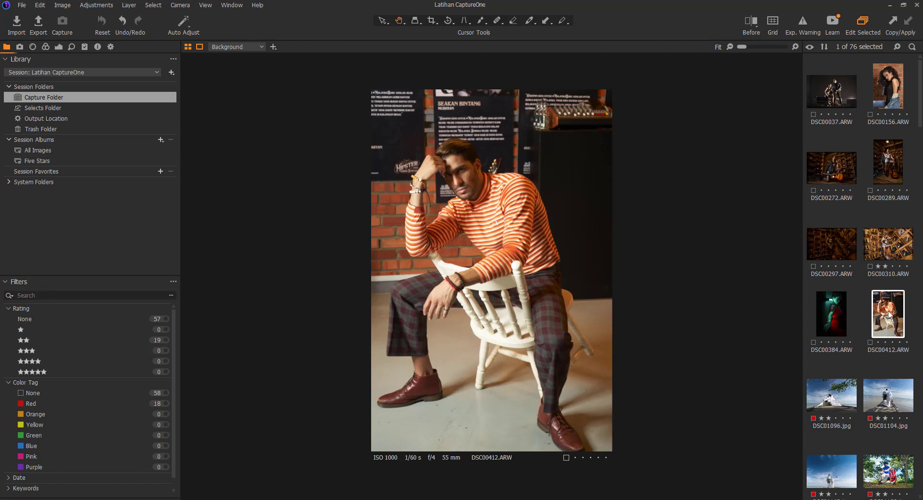
{"action": "left_click", "coordinate": [845, 314]}
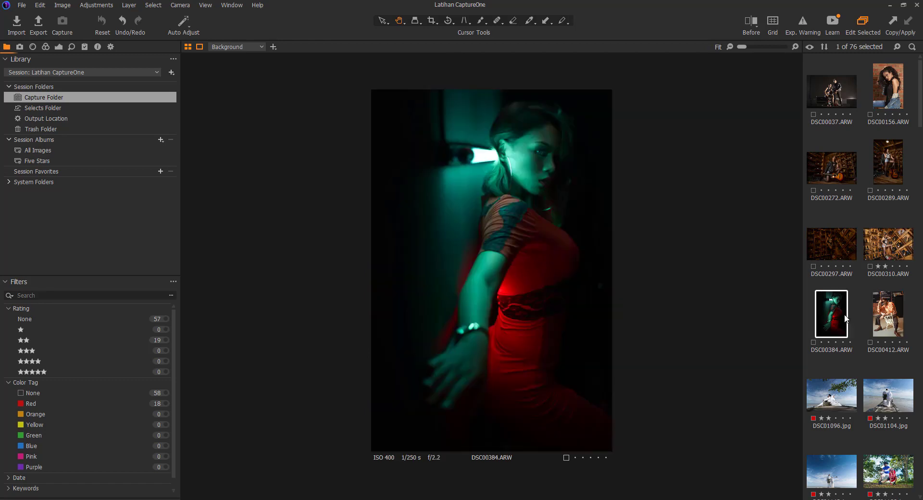
{"action": "left_click", "coordinate": [845, 386]}
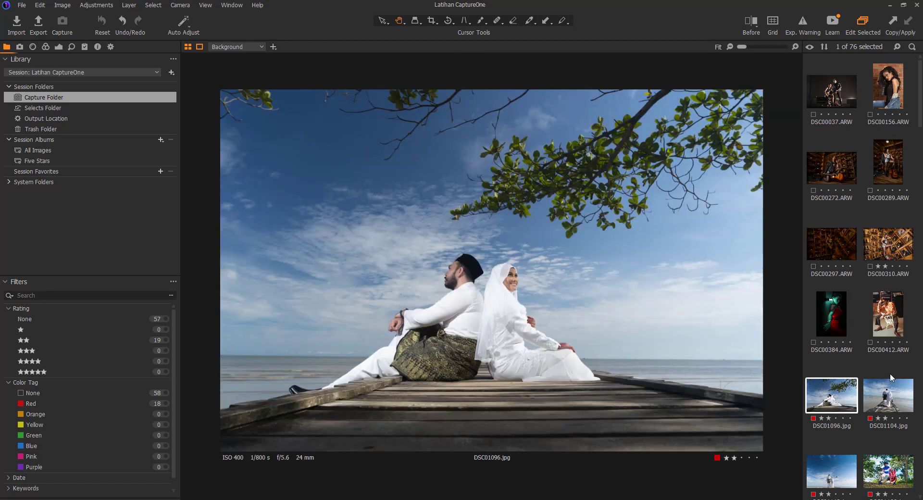
Step: View the contents of the session's Selects Folder and Output Location, and return to the Capture Folder
{"action": "scroll", "coordinate": [891, 373], "scroll_direction": "down", "scroll_amount": 1}
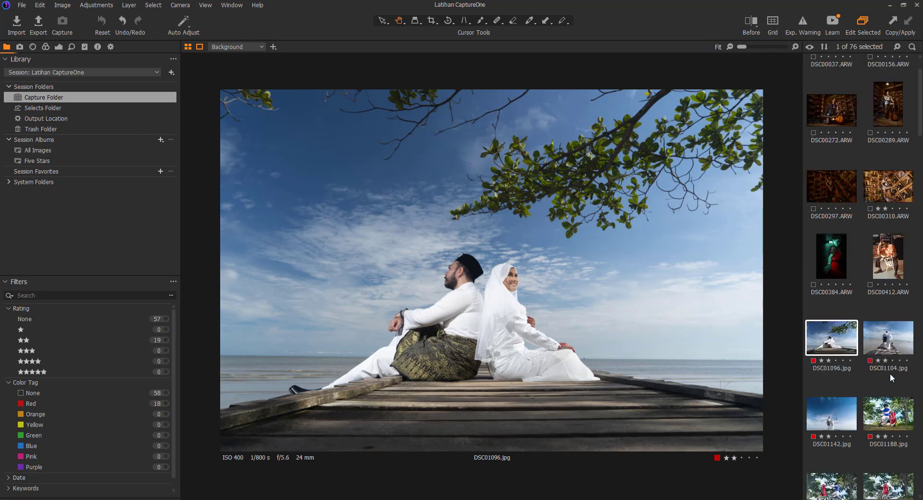
{"action": "left_click", "coordinate": [57, 99]}
{"action": "left_click", "coordinate": [55, 108]}
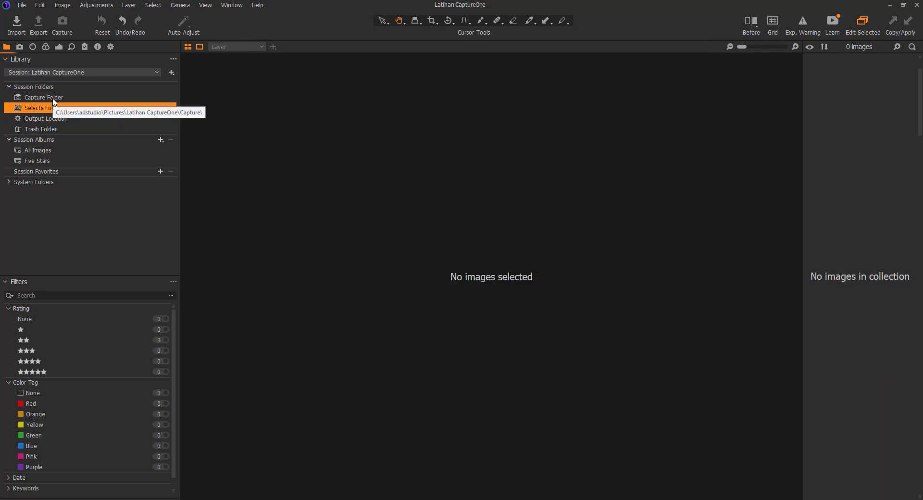
{"action": "left_click", "coordinate": [53, 99]}
{"action": "left_click", "coordinate": [54, 117]}
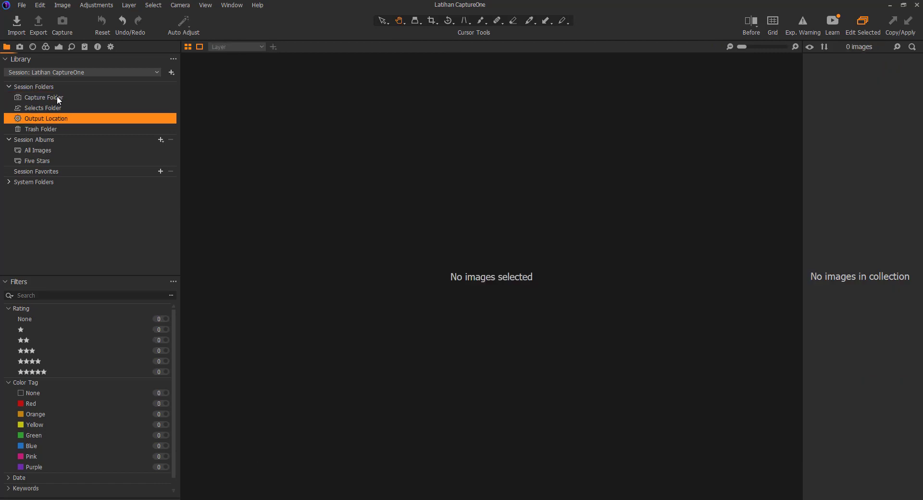
{"action": "left_click", "coordinate": [57, 97]}
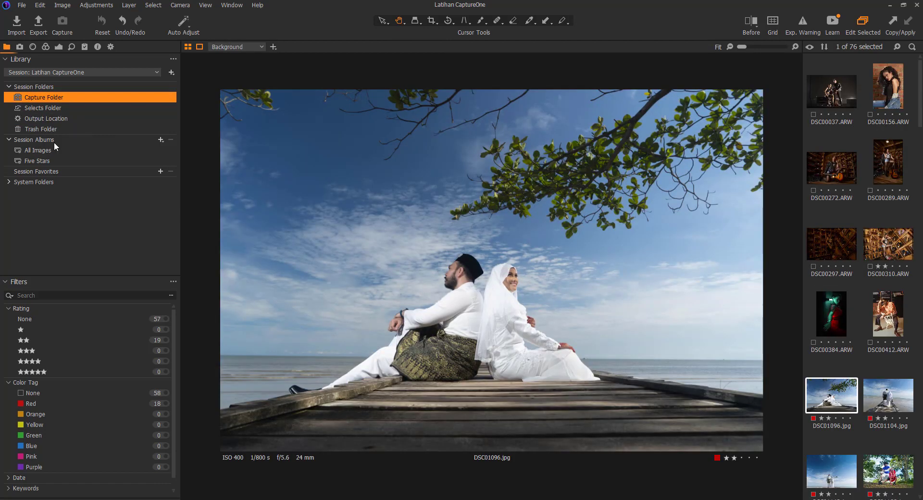
Step: Browse the thumbnails in the All Images album and compare them with the Capture Folder, ending in All Images
{"action": "left_click", "coordinate": [42, 149]}
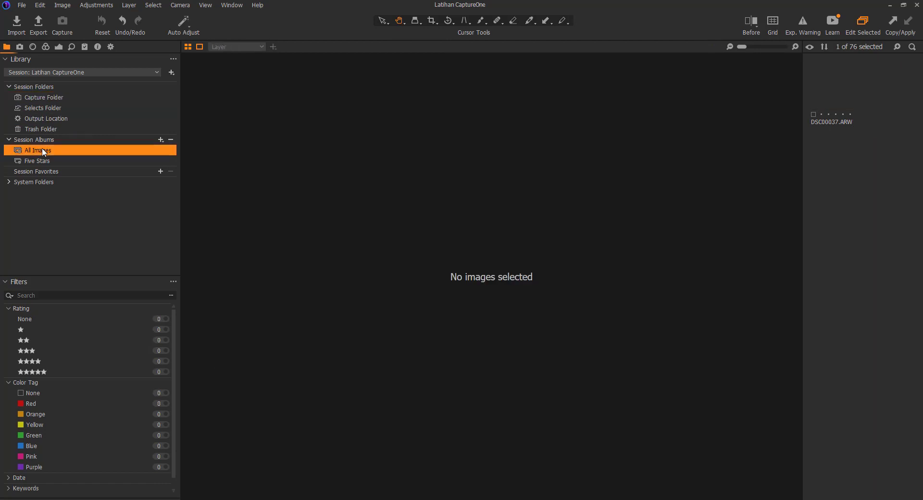
{"action": "scroll", "coordinate": [867, 105], "scroll_direction": "down", "scroll_amount": 2}
{"action": "scroll", "coordinate": [867, 105], "scroll_direction": "down", "scroll_amount": 15}
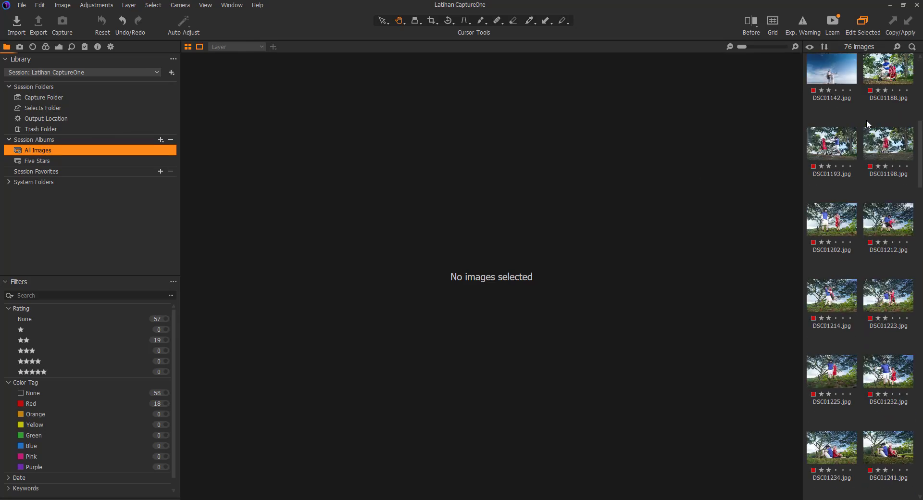
{"action": "scroll", "coordinate": [884, 219], "scroll_direction": "down", "scroll_amount": 10}
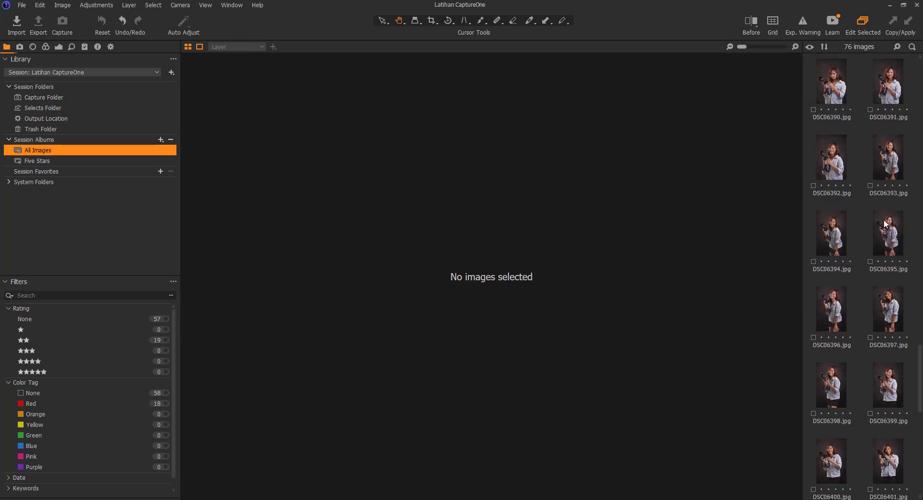
{"action": "left_click", "coordinate": [32, 99]}
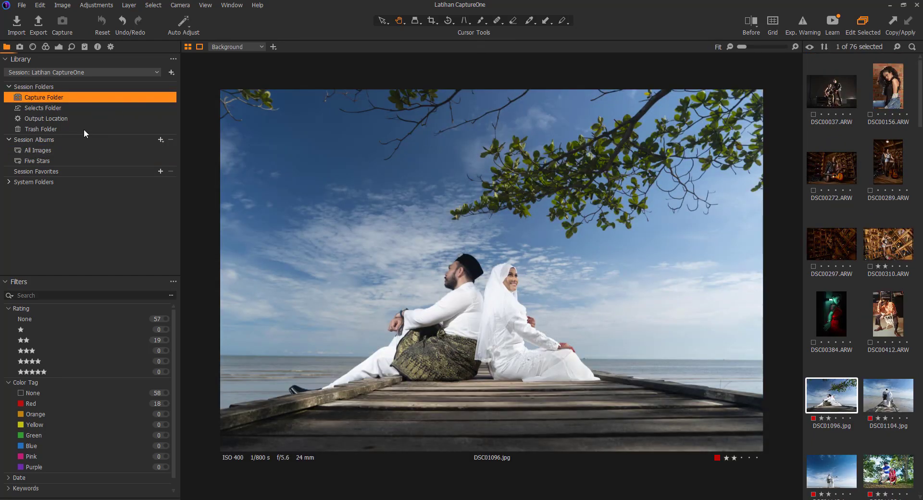
{"action": "left_click", "coordinate": [42, 149]}
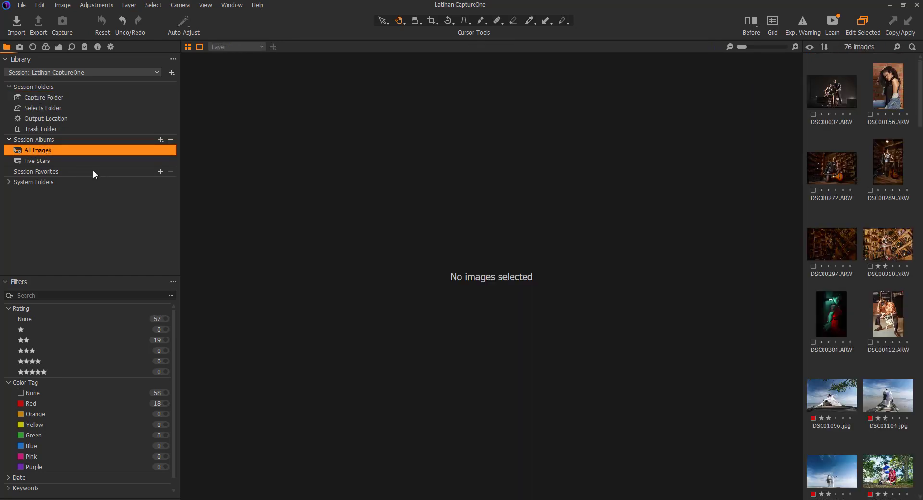
Step: Examine the System Folders tree and collapse it again, and look over the rating and color tag filters
{"action": "left_click", "coordinate": [8, 183]}
{"action": "scroll", "coordinate": [137, 212], "scroll_direction": "down", "scroll_amount": 1}
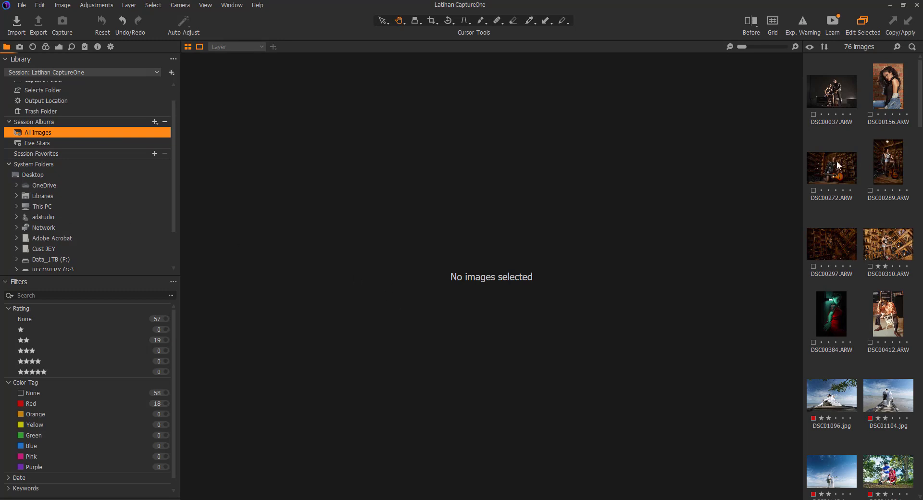
{"action": "scroll", "coordinate": [86, 178], "scroll_direction": "up", "scroll_amount": 1}
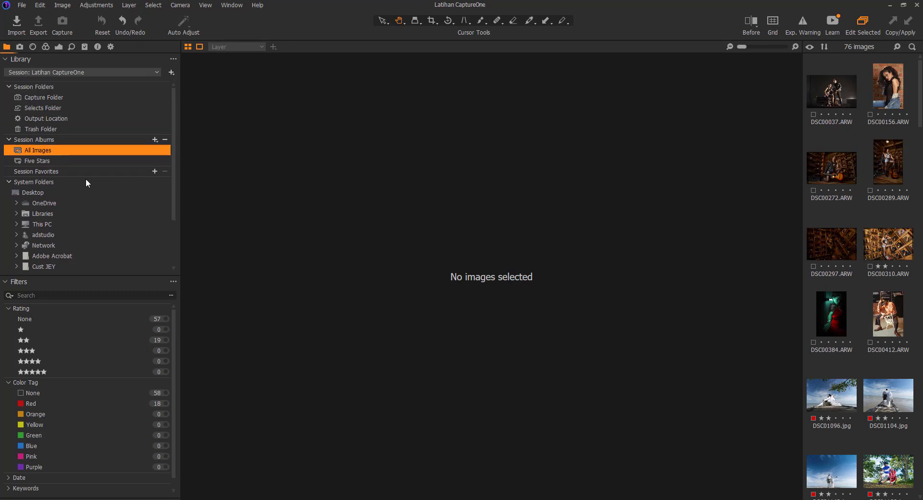
{"action": "left_click", "coordinate": [9, 182]}
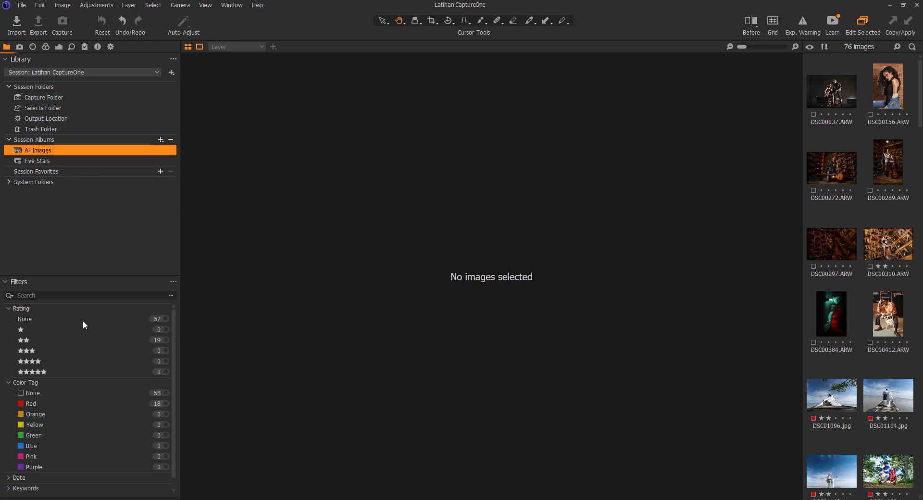
{"action": "scroll", "coordinate": [80, 315], "scroll_direction": "down", "scroll_amount": 1}
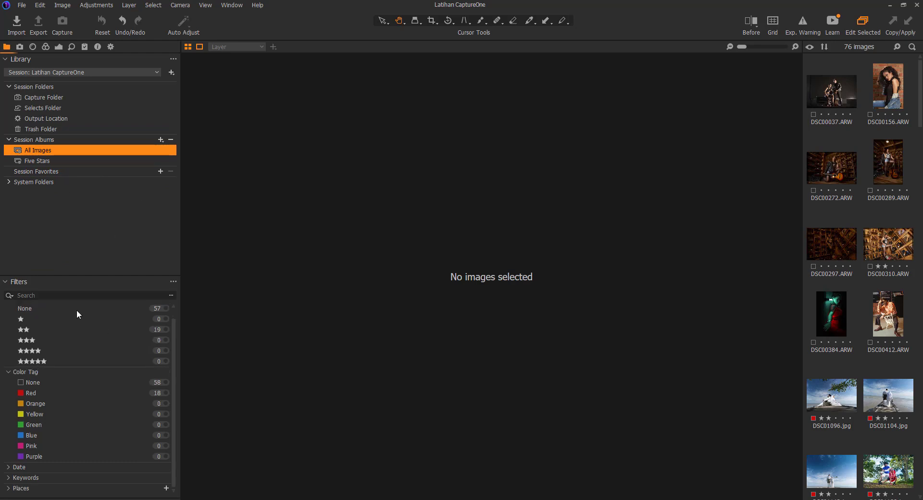
{"action": "left_click", "coordinate": [6, 283]}
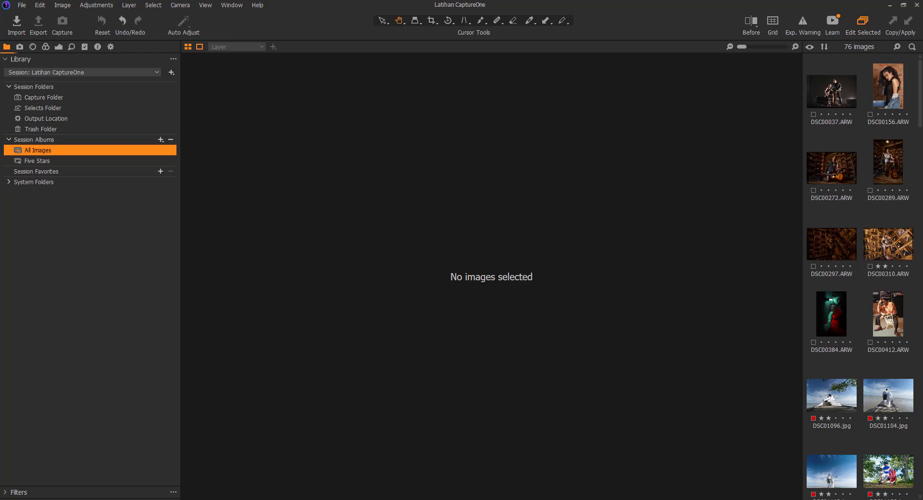
{"action": "left_click", "coordinate": [7, 493]}
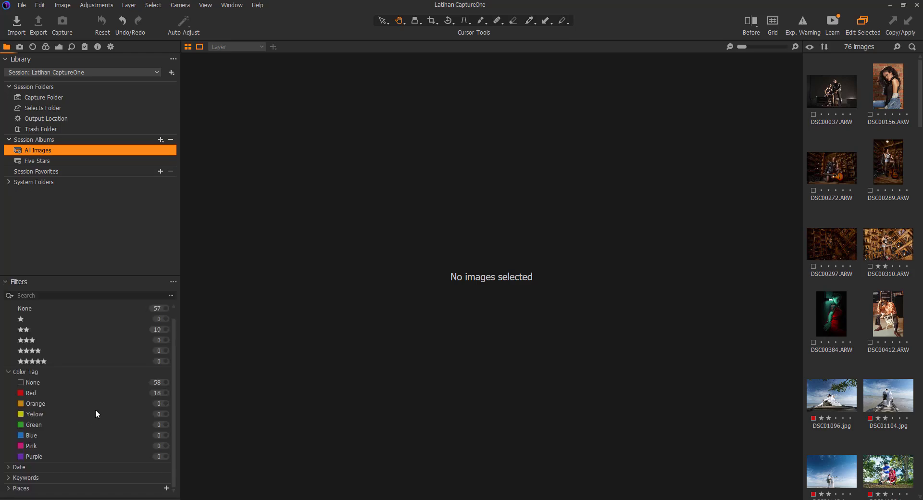
Step: Expand the keyword filters and browse the images tagged with the couple's names, followed by those with no keywords
{"action": "left_click", "coordinate": [9, 478]}
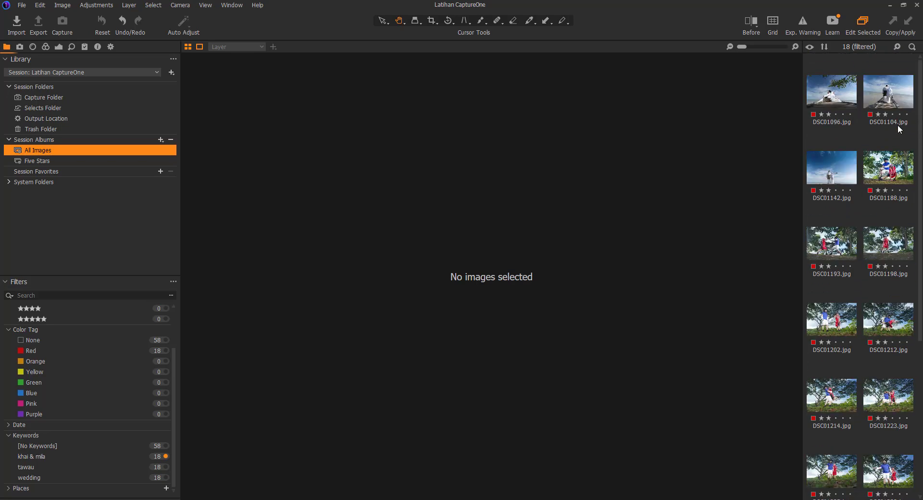
{"action": "scroll", "coordinate": [898, 125], "scroll_direction": "down", "scroll_amount": 5}
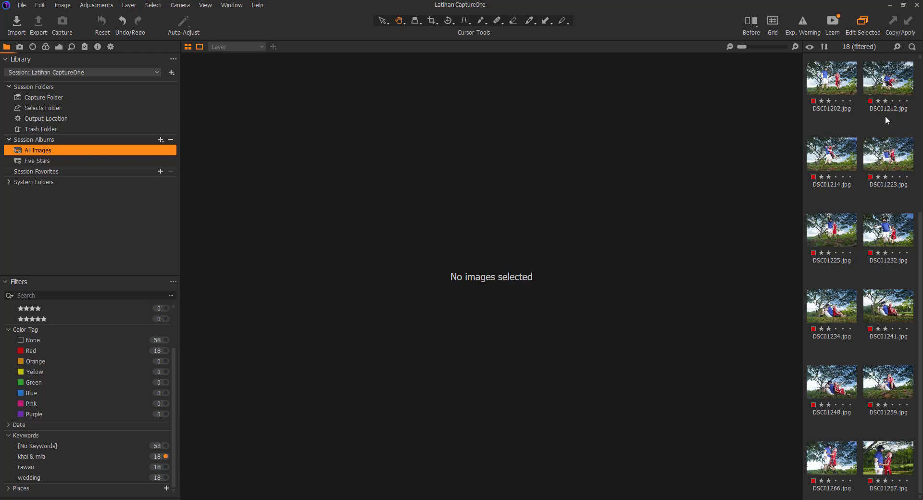
{"action": "left_click", "coordinate": [161, 447]}
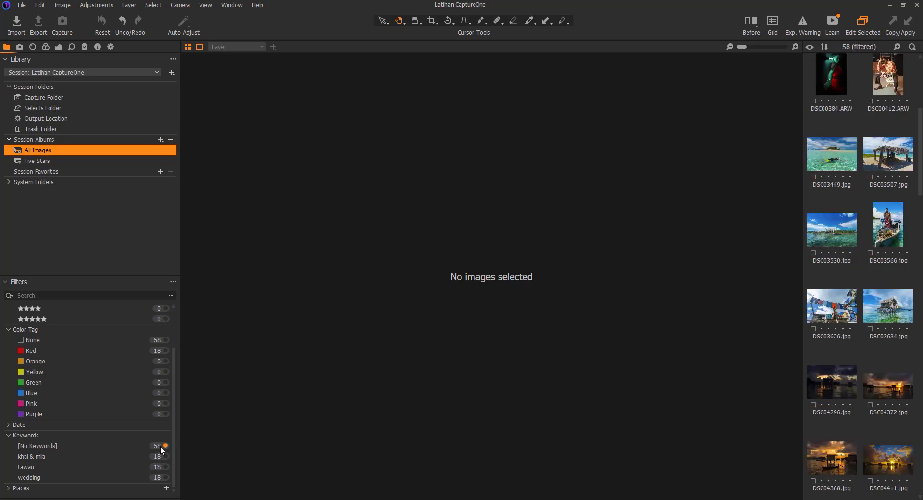
{"action": "scroll", "coordinate": [908, 192], "scroll_direction": "down", "scroll_amount": 6}
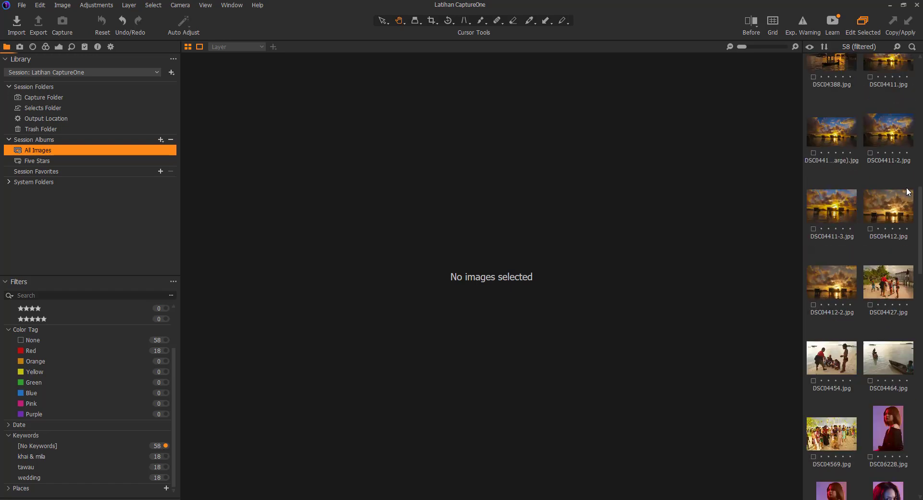
{"action": "scroll", "coordinate": [908, 191], "scroll_direction": "down", "scroll_amount": 10}
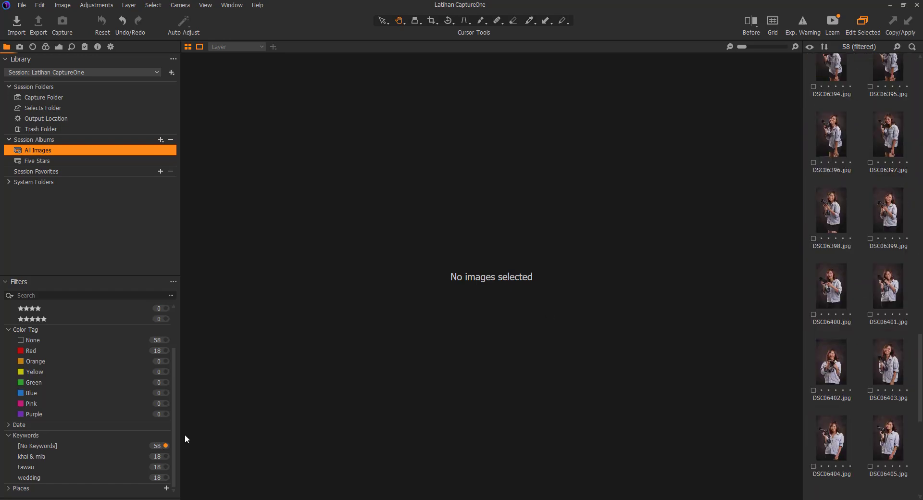
Step: Clear the No Keywords filter and view DSC00037.ARW from the Capture Folder
{"action": "left_click", "coordinate": [160, 445]}
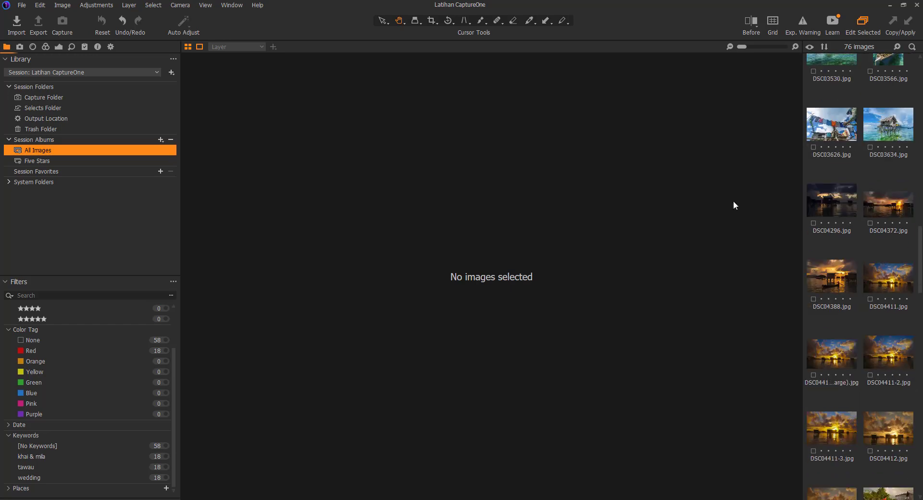
{"action": "left_click", "coordinate": [50, 98]}
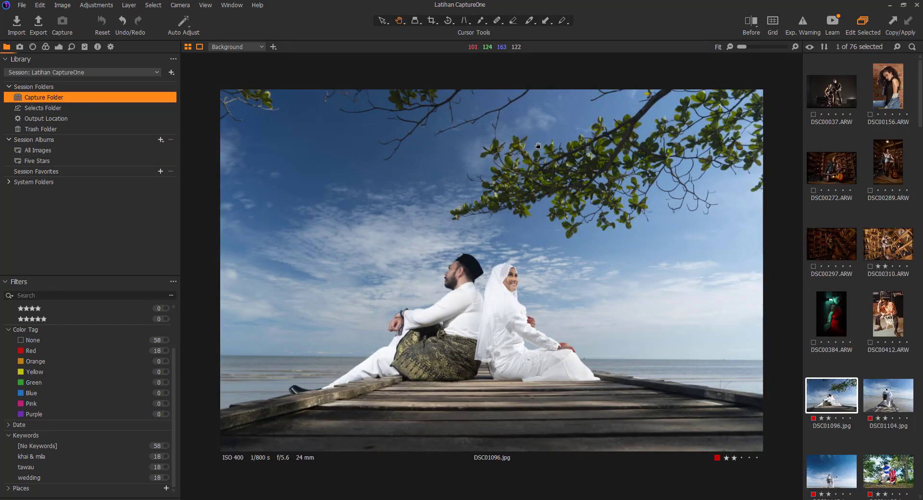
{"action": "left_click", "coordinate": [831, 89]}
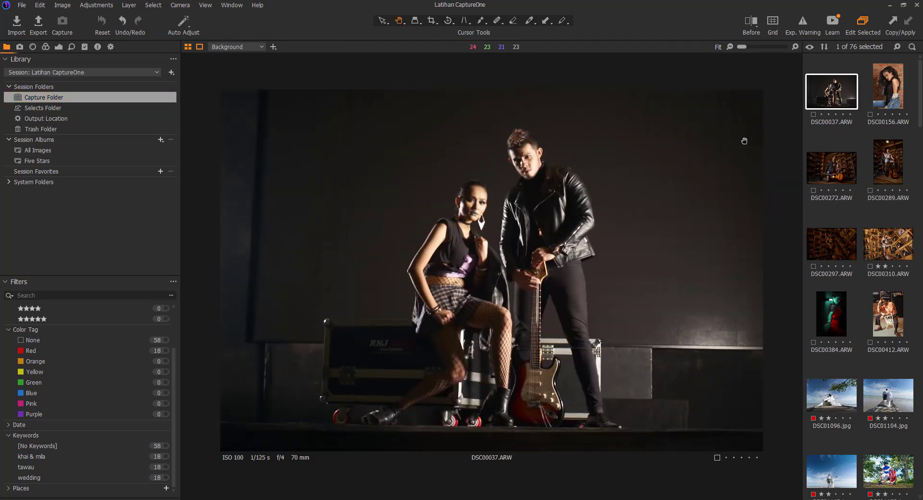
Step: Switch to File Explorer and look at the source images in Fail Latihan, ending in its parent folder Tutorial Capture One 2021
{"action": "key", "text": "alt+Tab"}
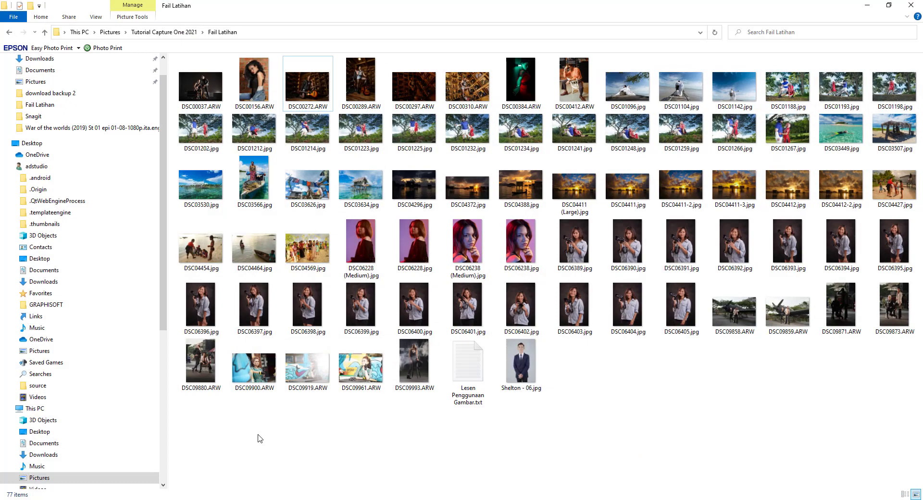
{"action": "left_click", "coordinate": [166, 32]}
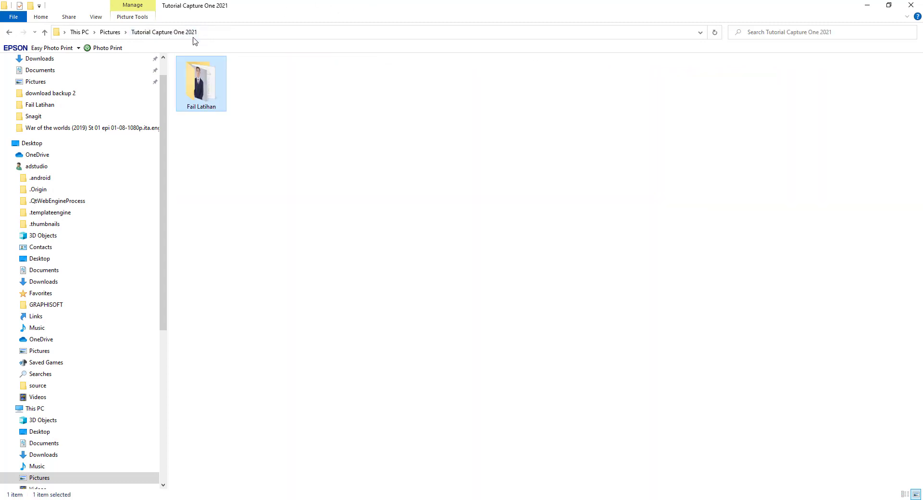
{"action": "double_click", "coordinate": [214, 89]}
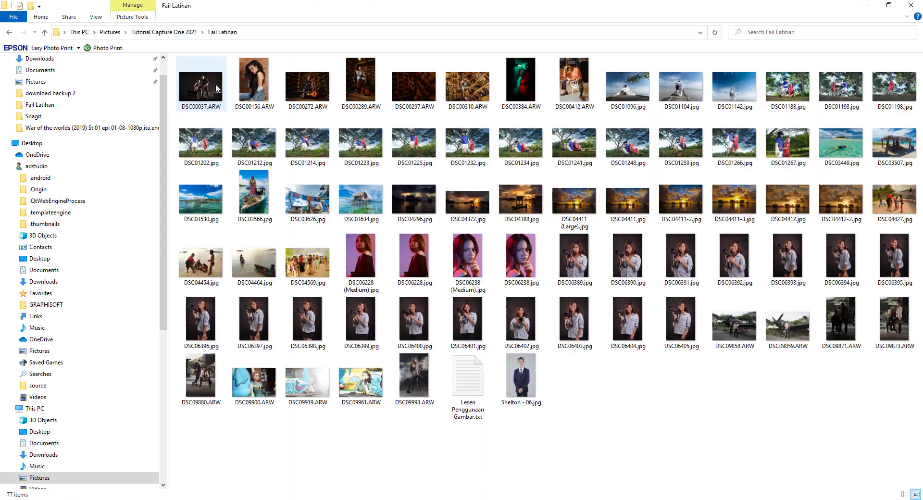
{"action": "left_click", "coordinate": [164, 32]}
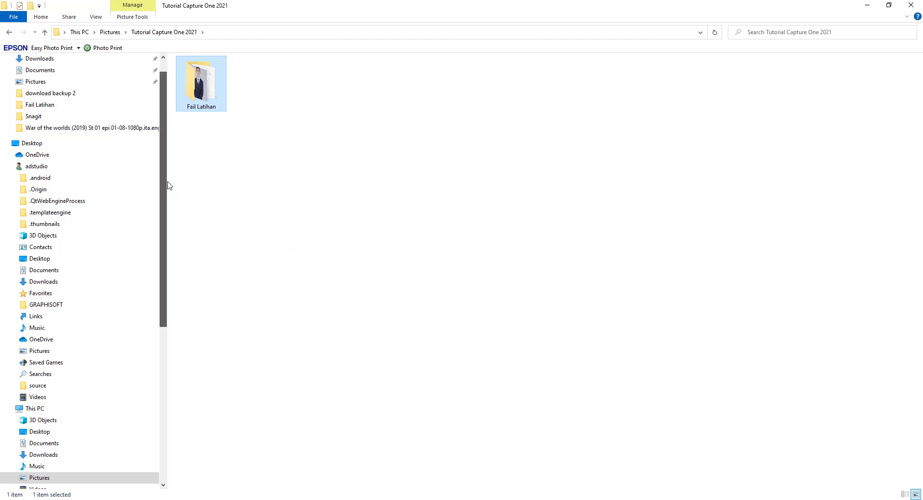
Step: Open the Latihan CaptureOne session folder in Pictures and display its contents as extra large icons
{"action": "scroll", "coordinate": [170, 144], "scroll_direction": "up", "scroll_amount": 1}
{"action": "left_click", "coordinate": [59, 110]}
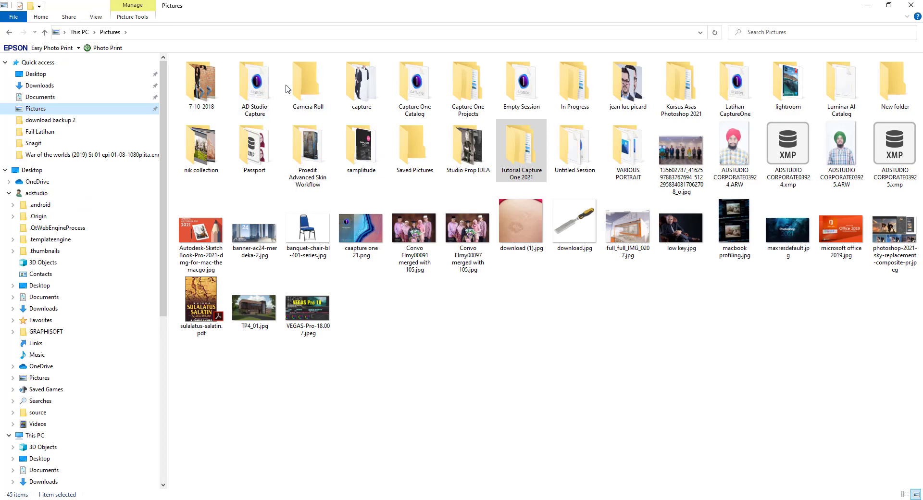
{"action": "double_click", "coordinate": [747, 99]}
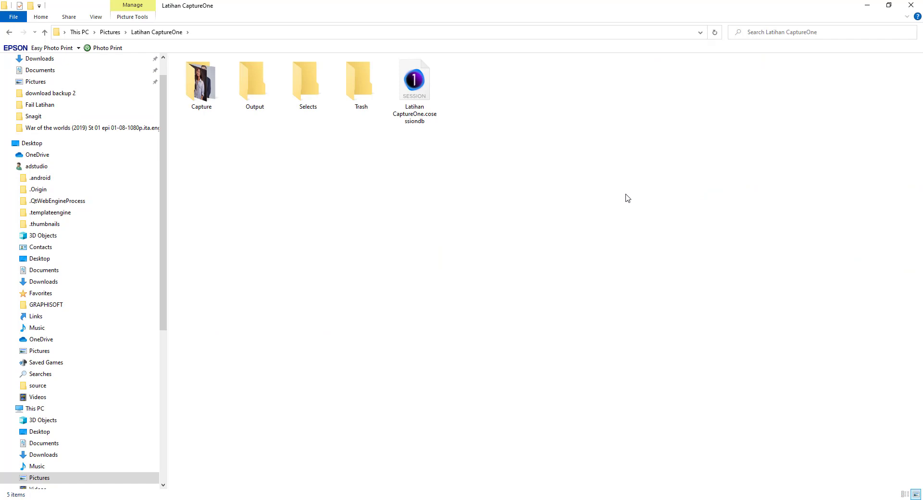
{"action": "right_click", "coordinate": [295, 152]}
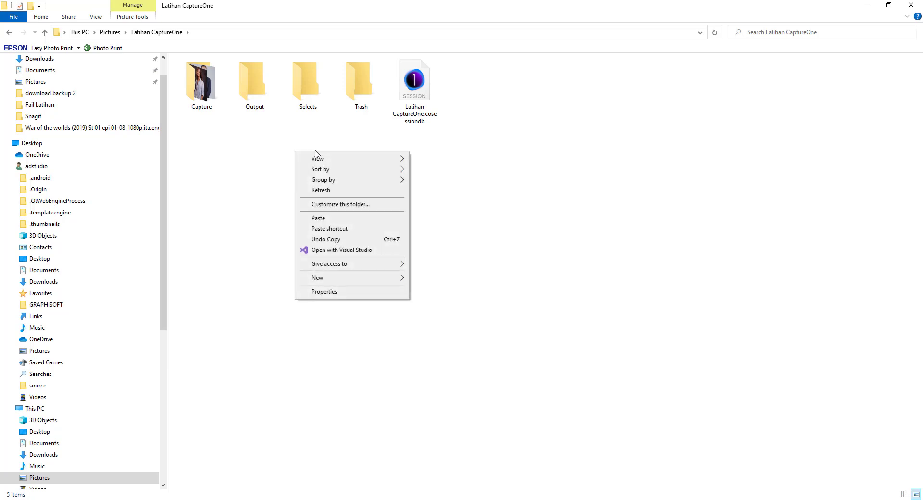
{"action": "mouse_move", "coordinate": [320, 158]}
{"action": "left_click", "coordinate": [460, 160]}
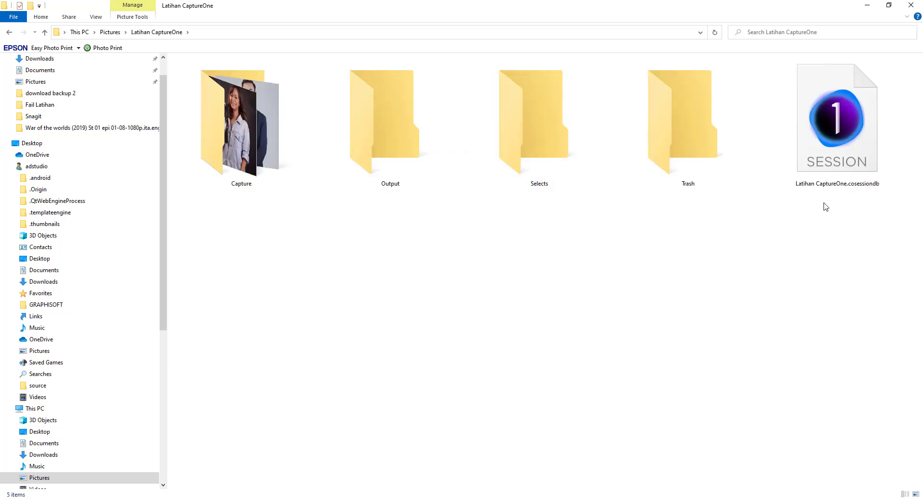
Step: Open the session's Capture folder to examine the imported image files, and go into its CaptureOne subfolder
{"action": "double_click", "coordinate": [280, 151]}
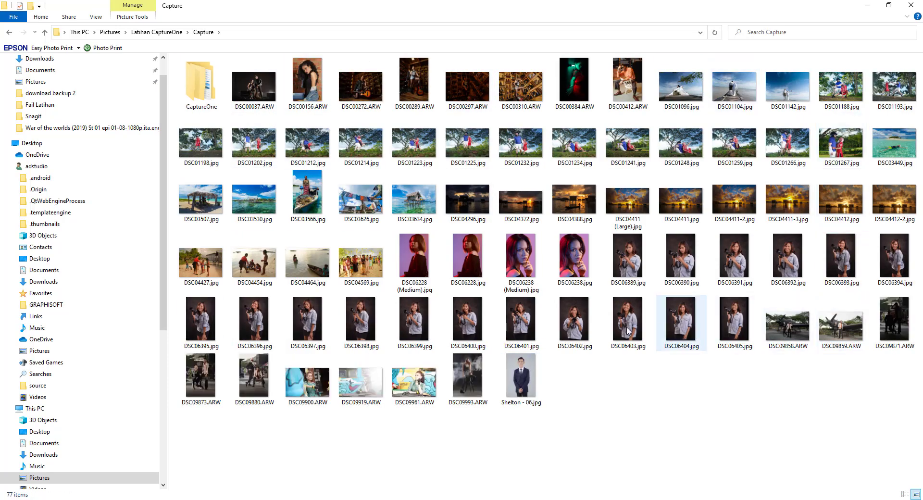
{"action": "left_click", "coordinate": [403, 180]}
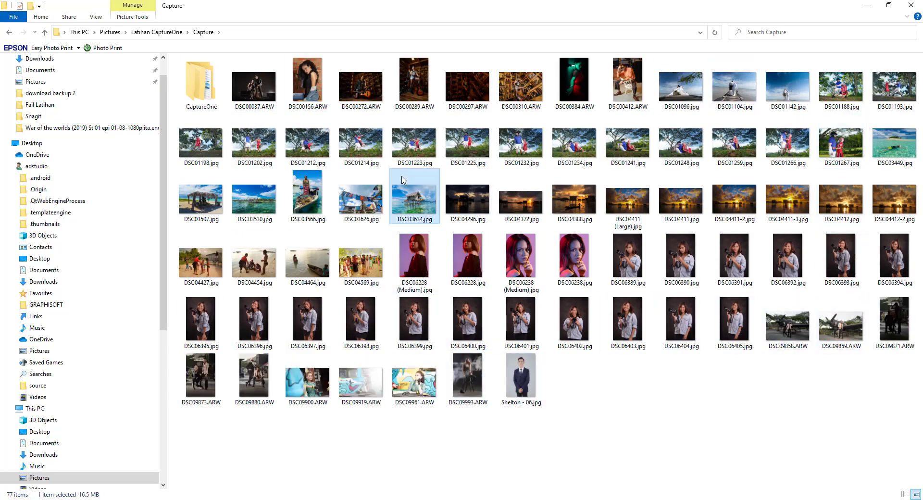
{"action": "left_click", "coordinate": [222, 92]}
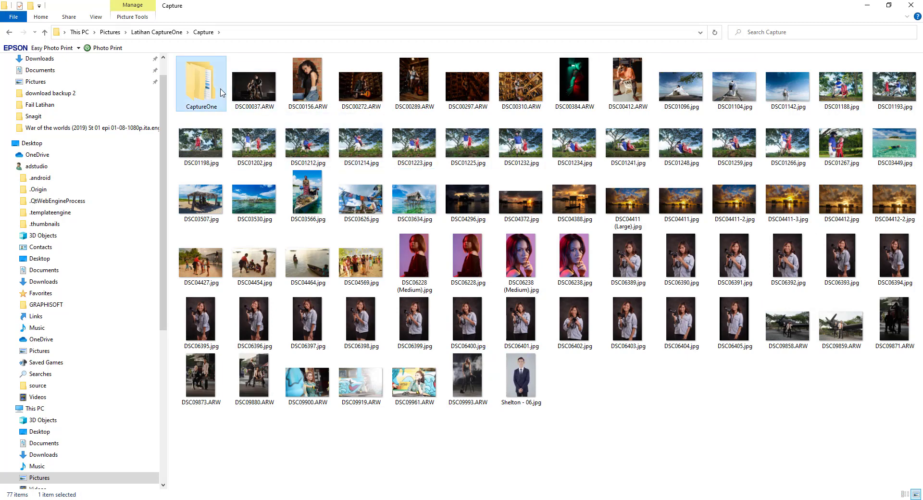
{"action": "double_click", "coordinate": [221, 93]}
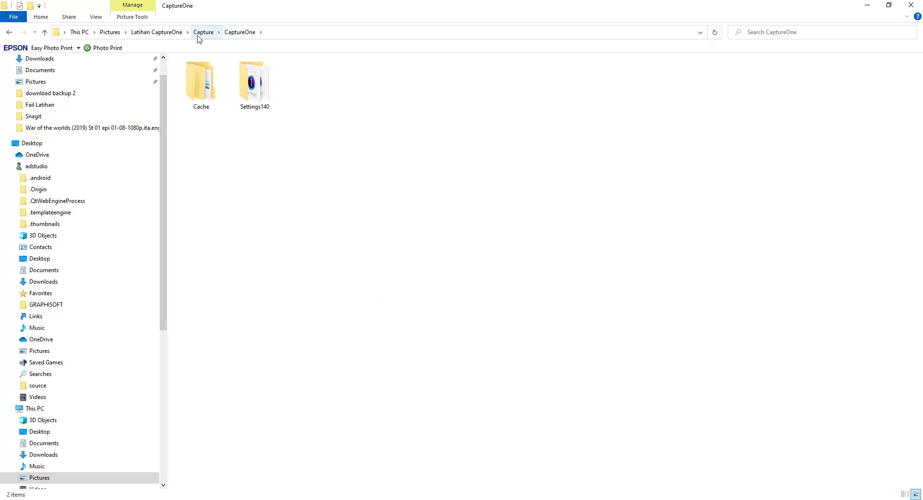
Step: Examine the thumbnail files in the Thumbnails folder inside Cache, and return to the session's Capture folder
{"action": "left_click", "coordinate": [204, 89]}
{"action": "double_click", "coordinate": [204, 89]}
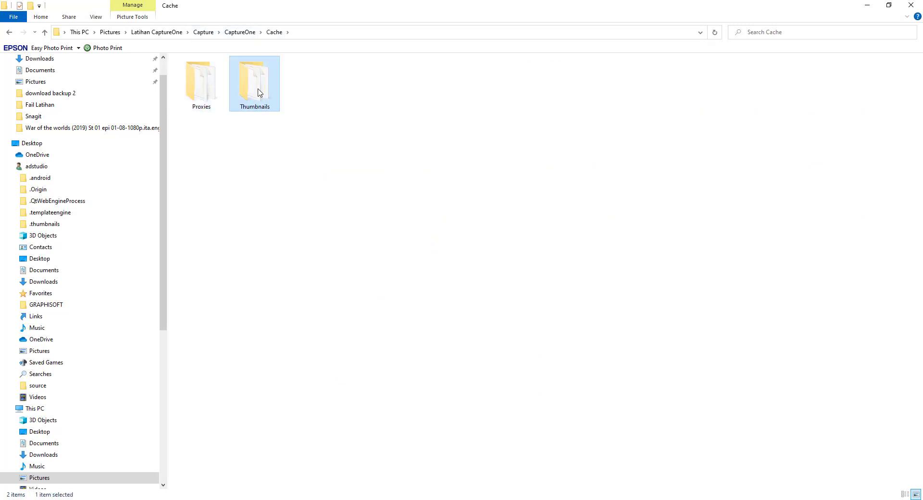
{"action": "double_click", "coordinate": [257, 90]}
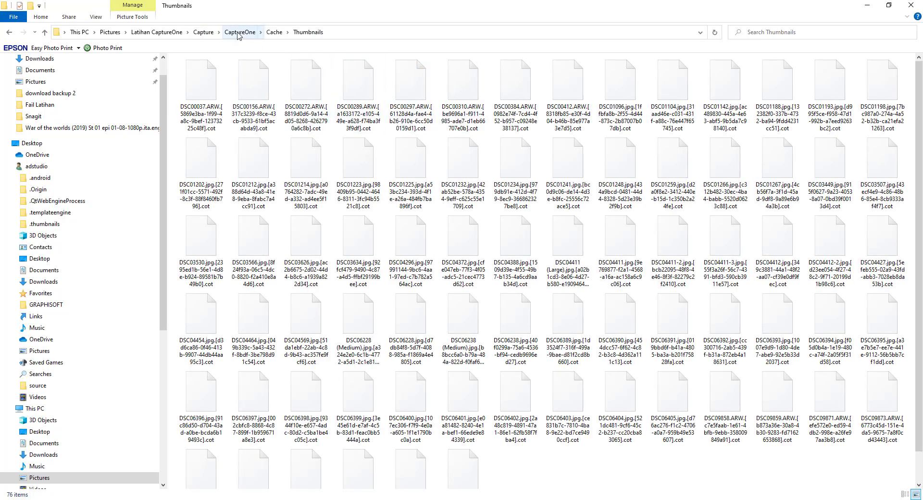
{"action": "left_click", "coordinate": [310, 72]}
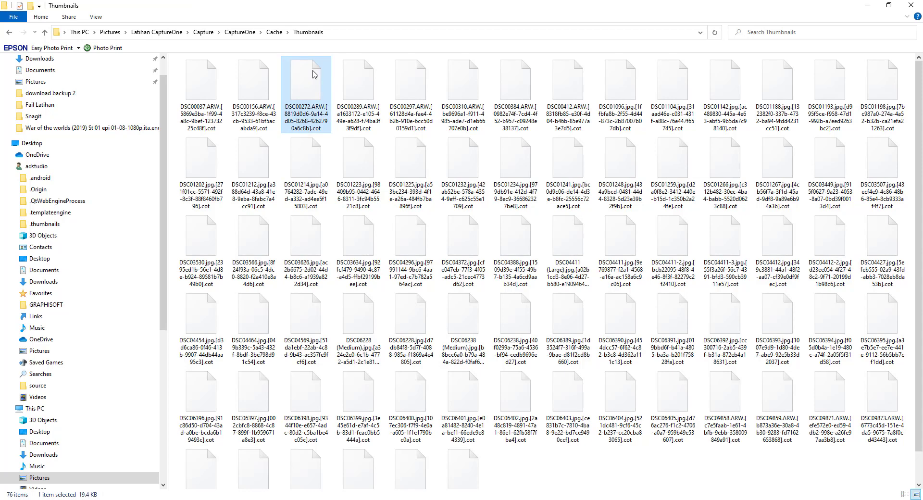
{"action": "left_click", "coordinate": [250, 33]}
{"action": "left_click", "coordinate": [210, 32]}
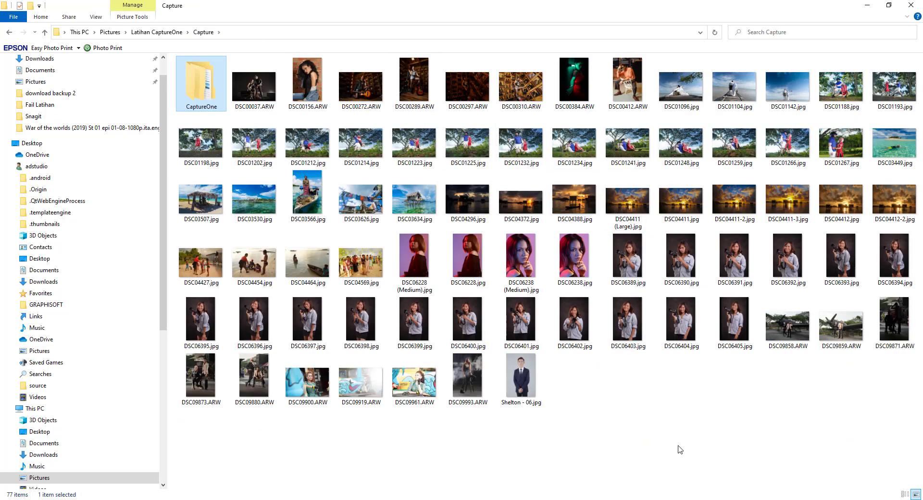
{"action": "left_click", "coordinate": [705, 435]}
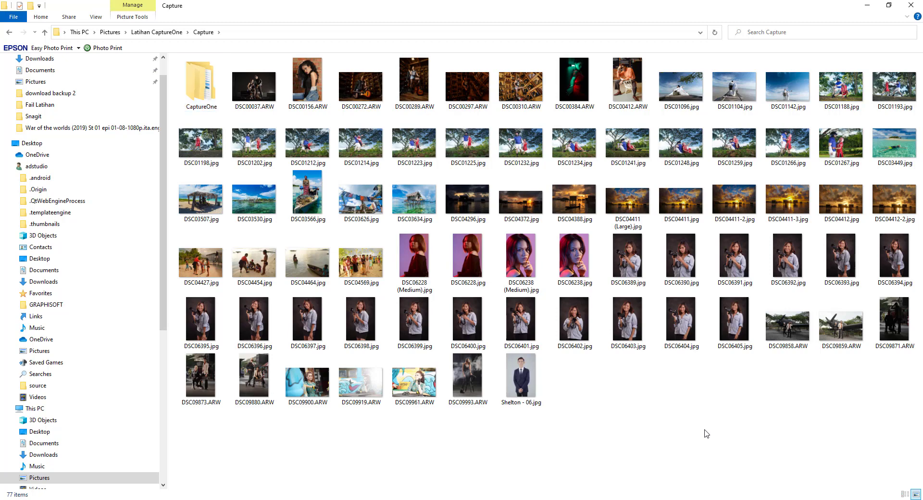
Step: Go back to the Latihan CaptureOne session folder and point out its Trash, Selects and Output subfolders
{"action": "left_click", "coordinate": [171, 34]}
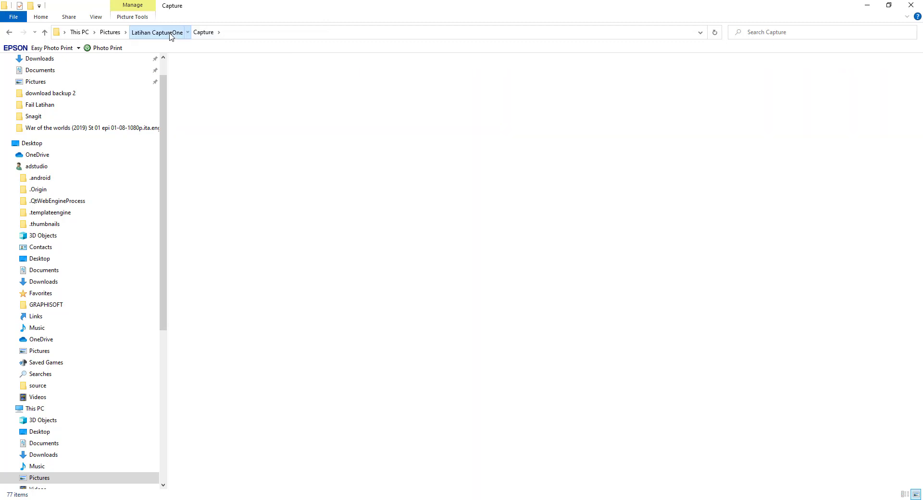
{"action": "left_click", "coordinate": [694, 146]}
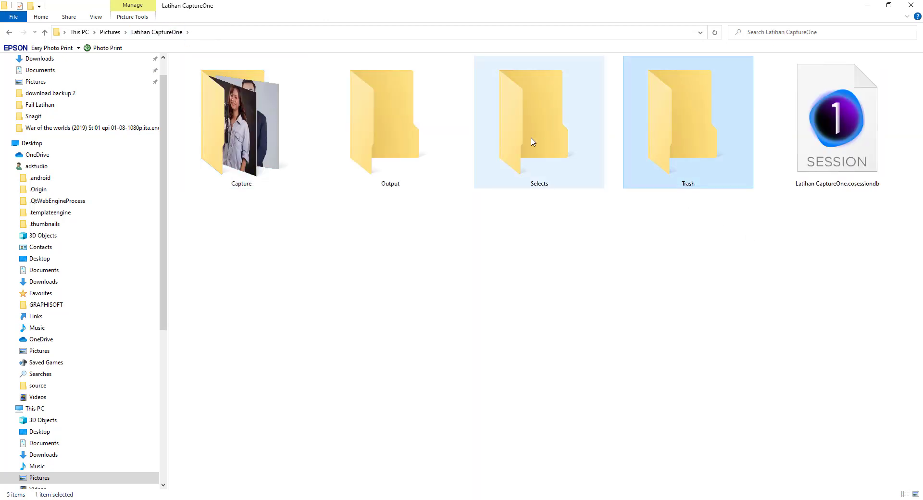
{"action": "left_click", "coordinate": [532, 141]}
{"action": "left_click", "coordinate": [418, 136]}
{"action": "left_click", "coordinate": [572, 316]}
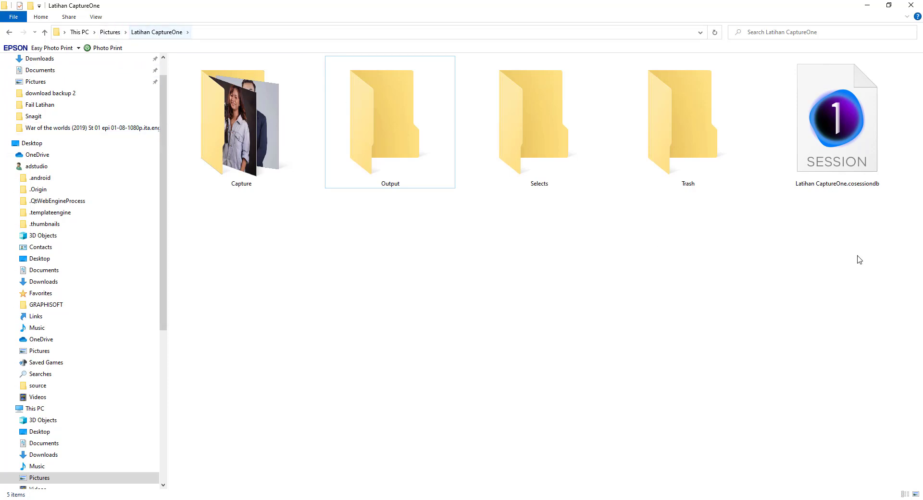
Step: Select all items in the session folder, and go up to Pictures to view the Latihan CaptureOne folder's summary details
{"action": "left_click_drag", "start_coordinate": [883, 223], "coordinate": [227, 119]}
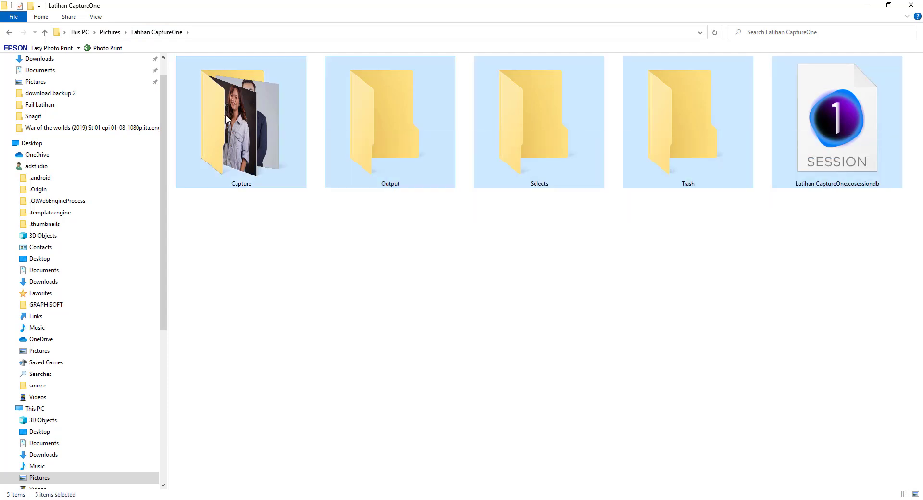
{"action": "left_click", "coordinate": [113, 31]}
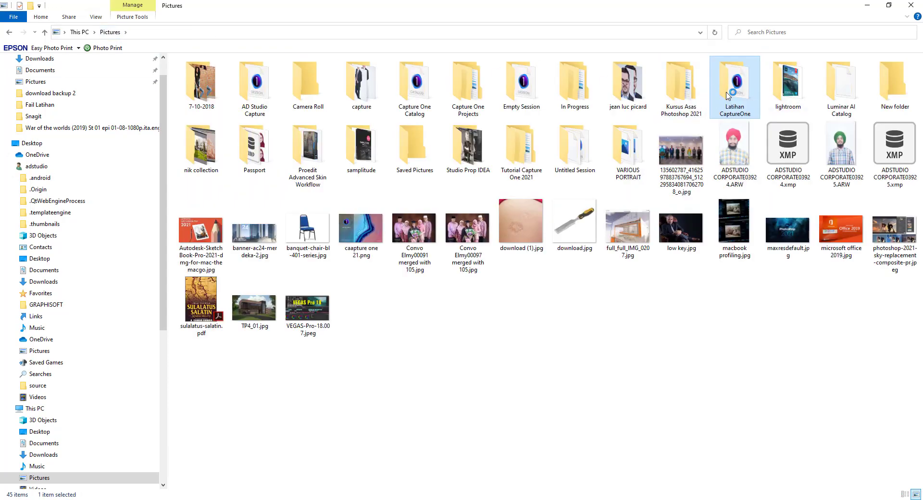
{"action": "mouse_move", "coordinate": [727, 95]}
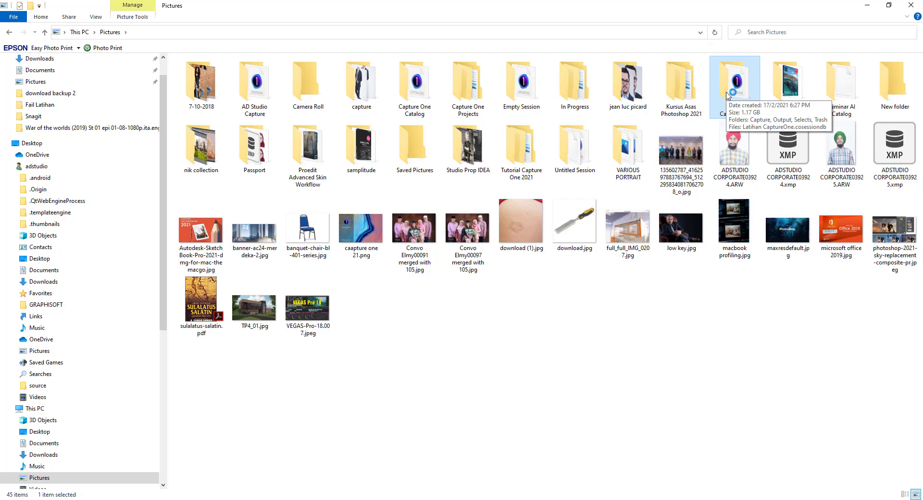